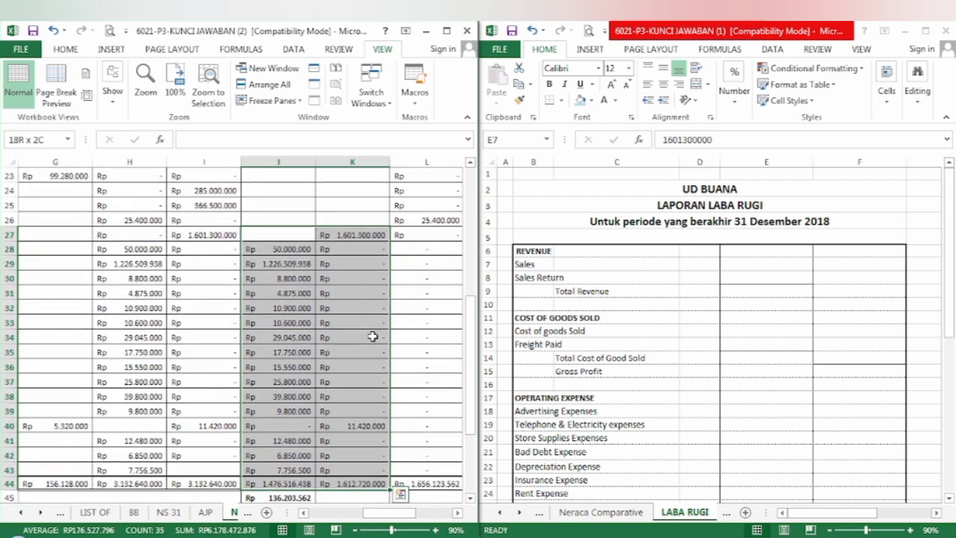
- Fill the income statement amounts in J27:K43 of the worksheet with light blue, leaving out the total row
key("shift+Up")
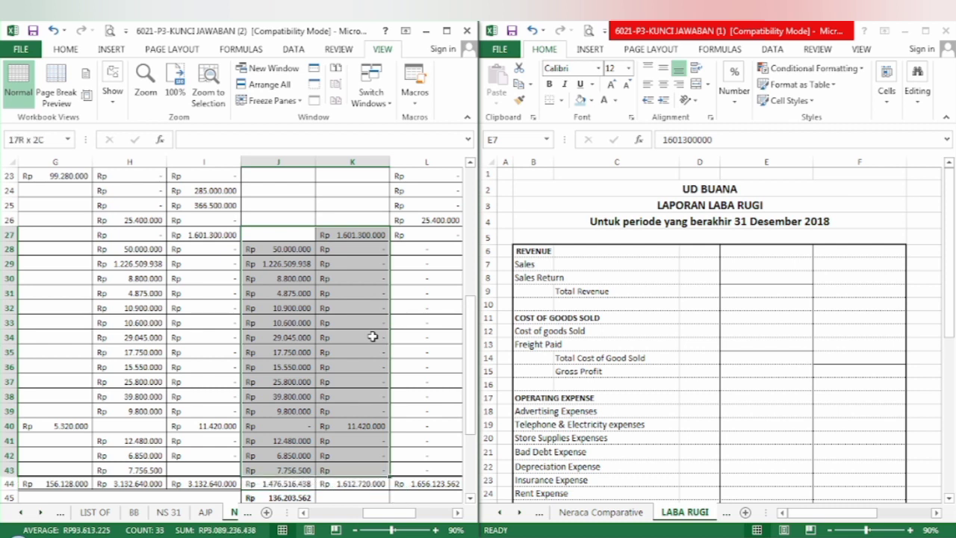
left_click(63, 50)
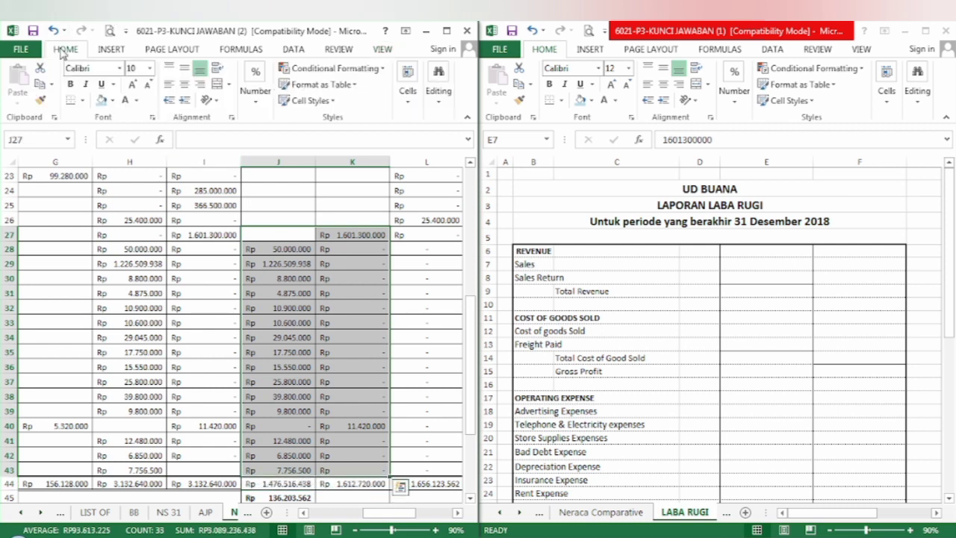
left_click(101, 101)
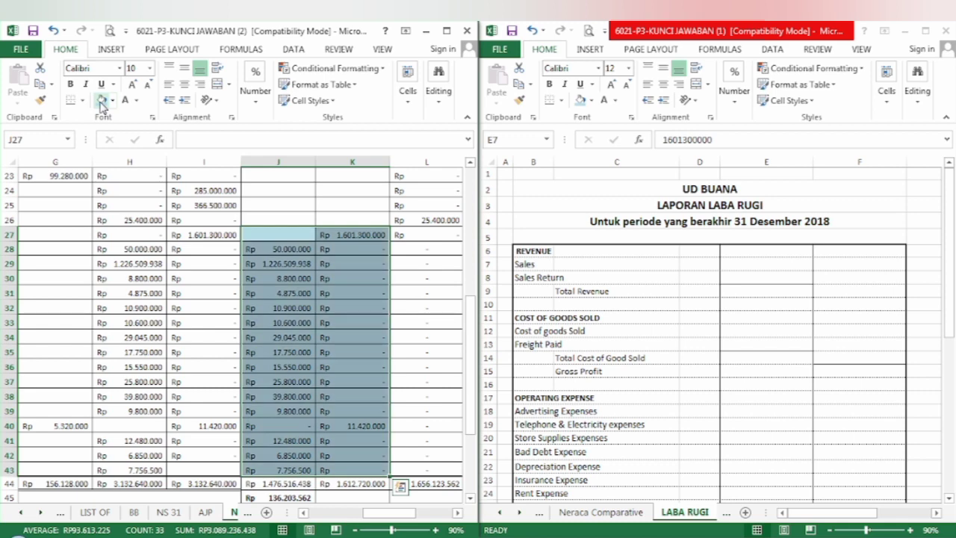
left_click(427, 323)
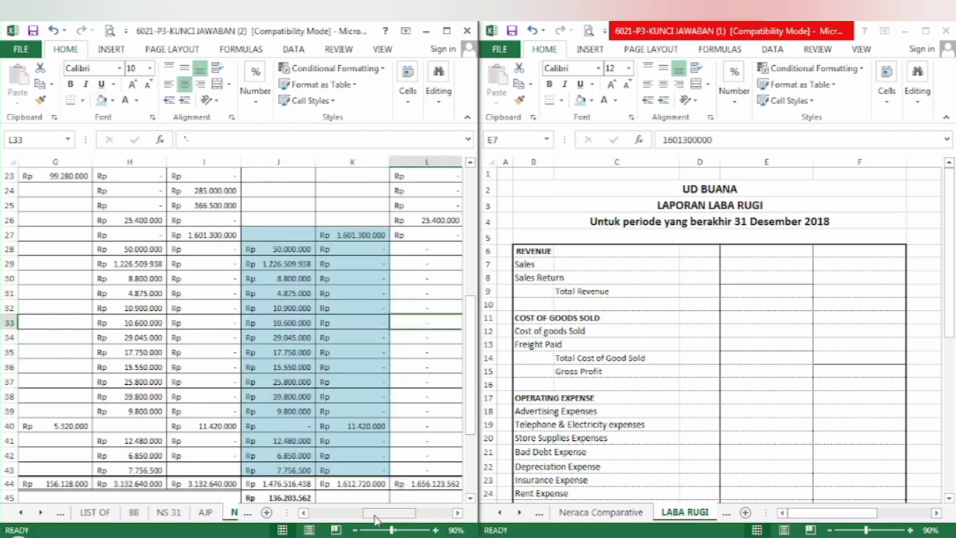
- Fill the account names from Sales to Income Tax Expense in C27:C43 with the same light blue
left_click_drag(376, 518, 299, 519)
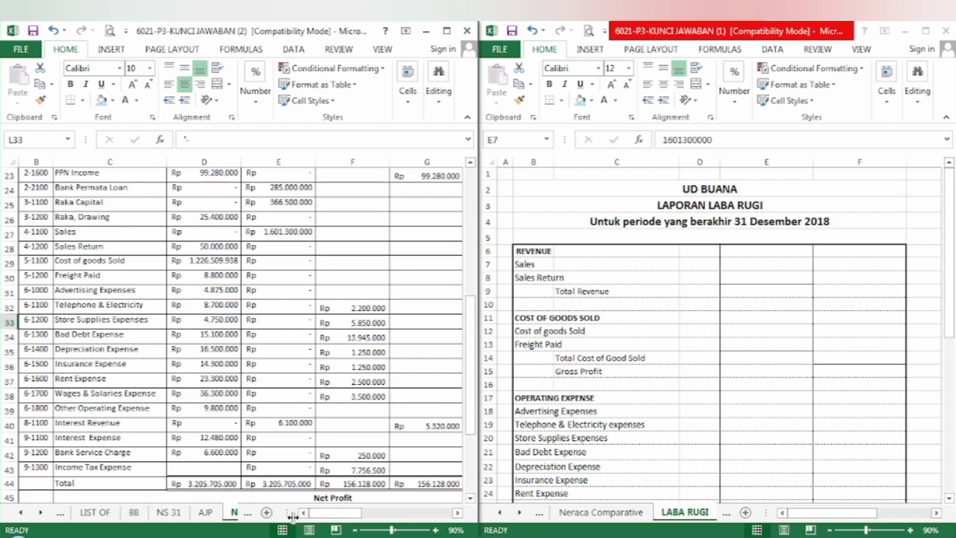
left_click(63, 233)
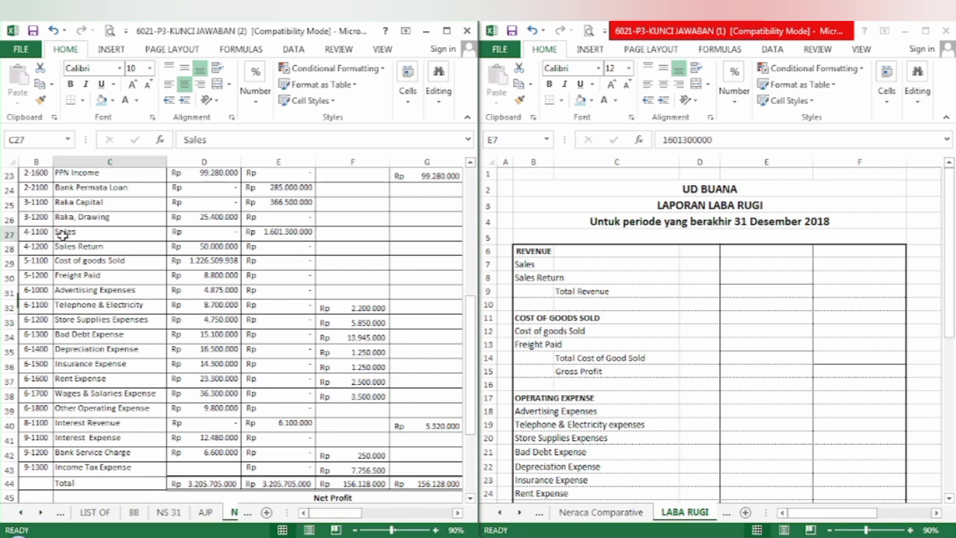
key("shift+Down")
key("shift+Down")
key("shift+Down")
key("shift+Down")
key("shift+Down")
key("shift+Down")
key("shift+Down")
key("shift+Down")
key("shift+Down")
key("shift+Down")
key("shift+Down")
key("shift+Down")
key("shift+Down")
key("shift+Down")
key("shift+Down")
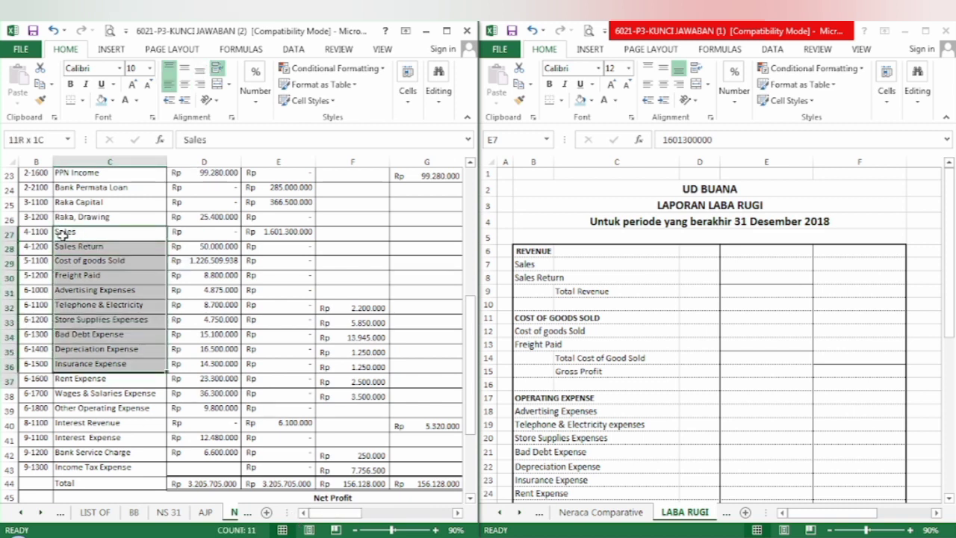
key("shift+Down")
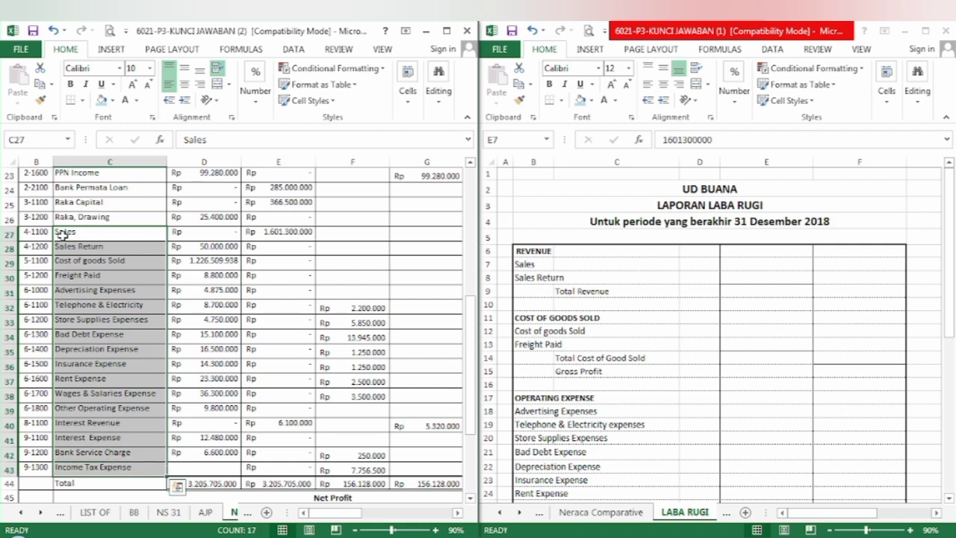
left_click(103, 104)
left_click(257, 364)
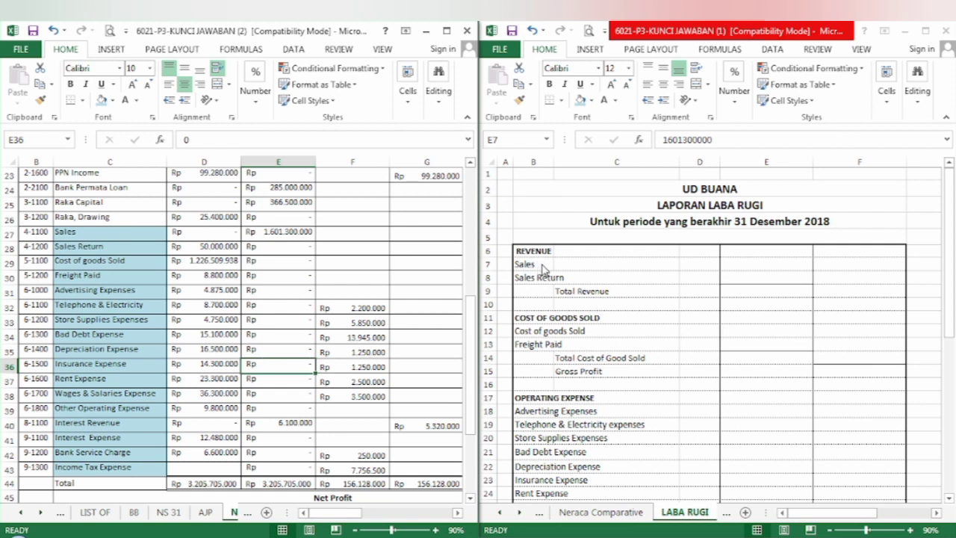
- Fill the Sales row from C27 to K27 of the worksheet with light orange
left_click(115, 235)
key("shift+Right")
key("shift+Right")
key("shift+Right")
key("shift+Right")
key("shift+Right")
key("shift+Right")
key("shift+Right")
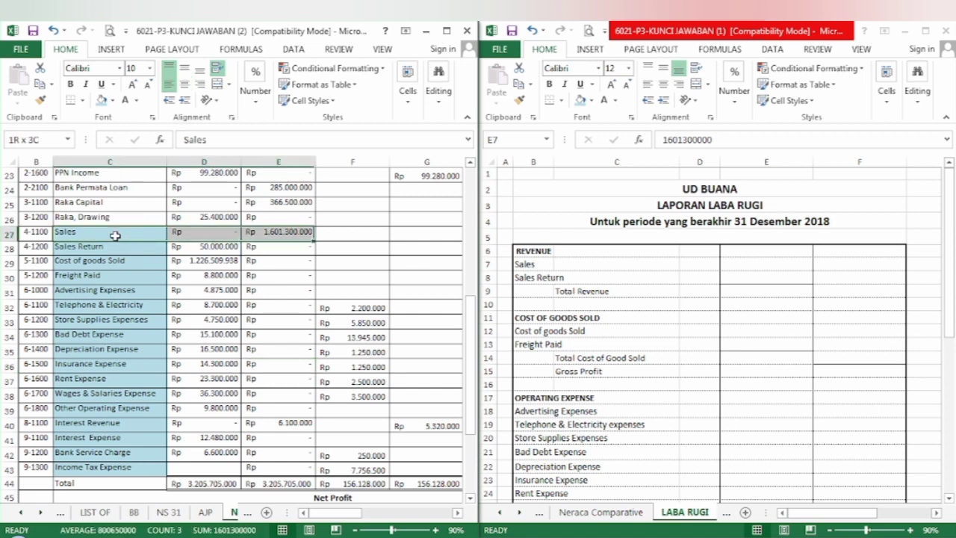
key("shift+Right")
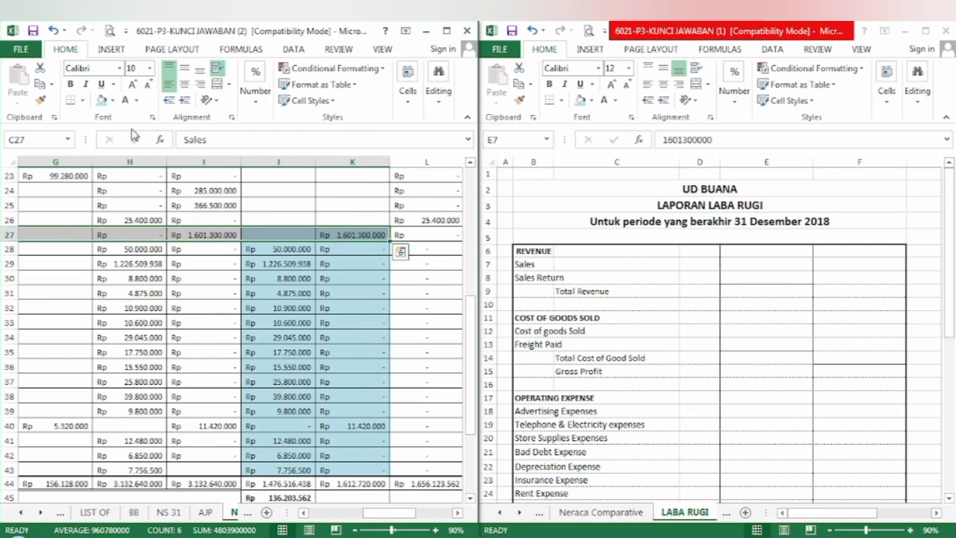
left_click(112, 101)
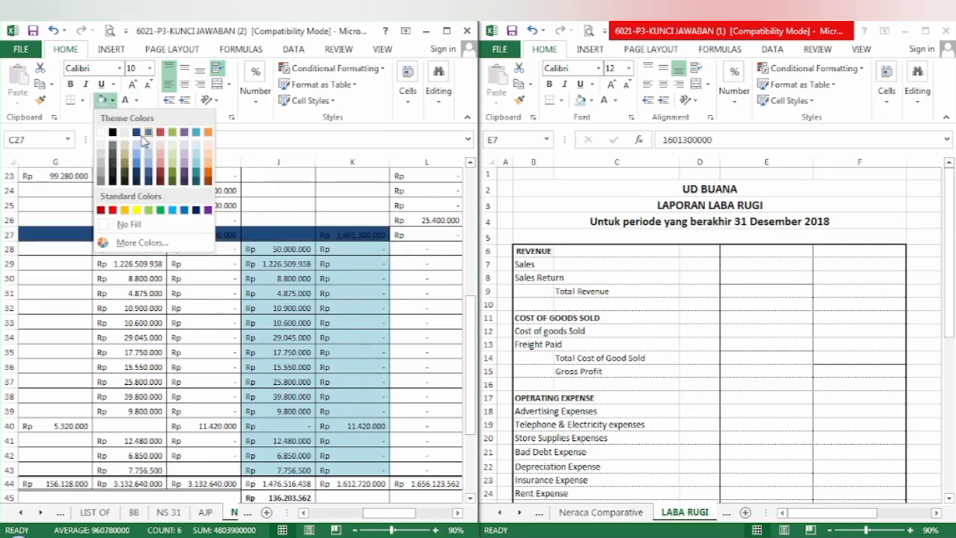
left_click(208, 160)
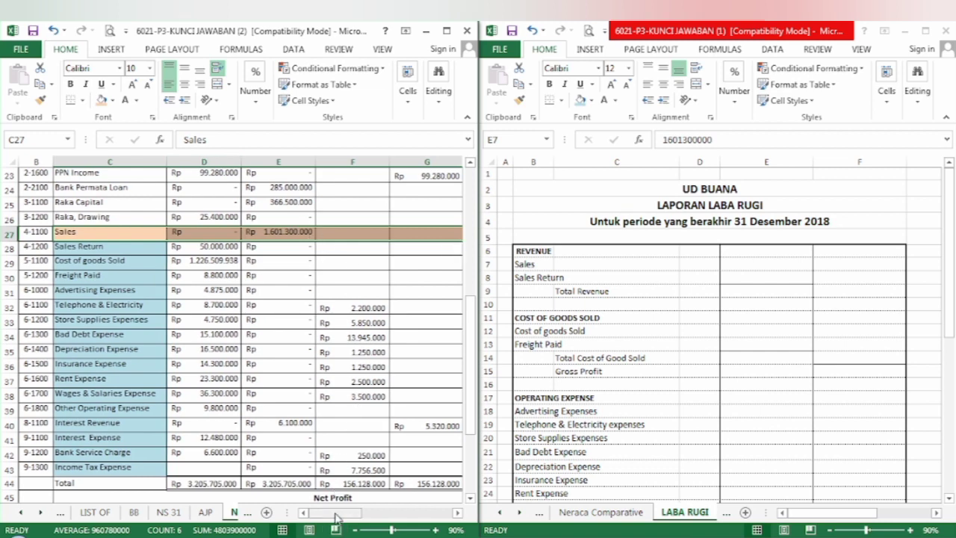
- Reveal the Sales amount in E7 of the LABA RUGI sheet by setting its font colour to Automatic
left_click_drag(336, 517, 407, 521)
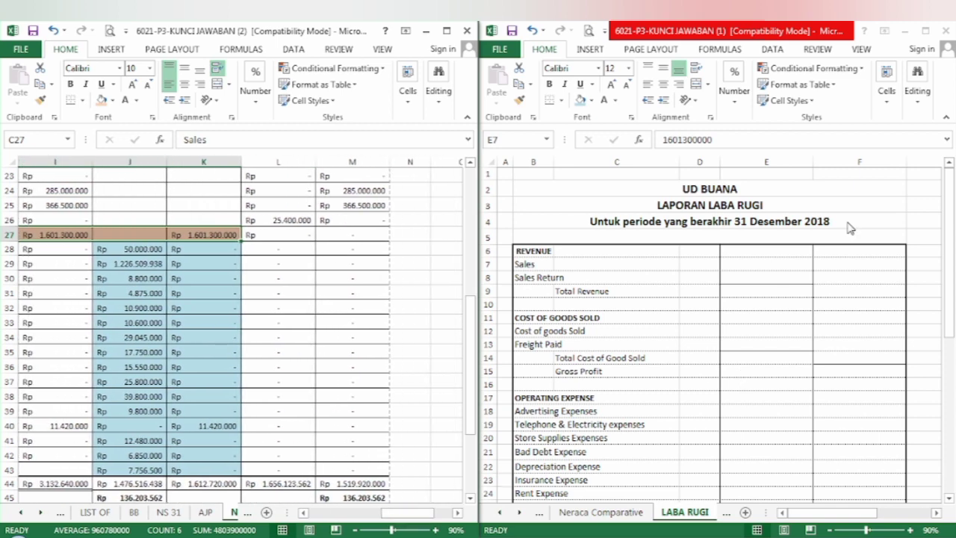
left_click(800, 262)
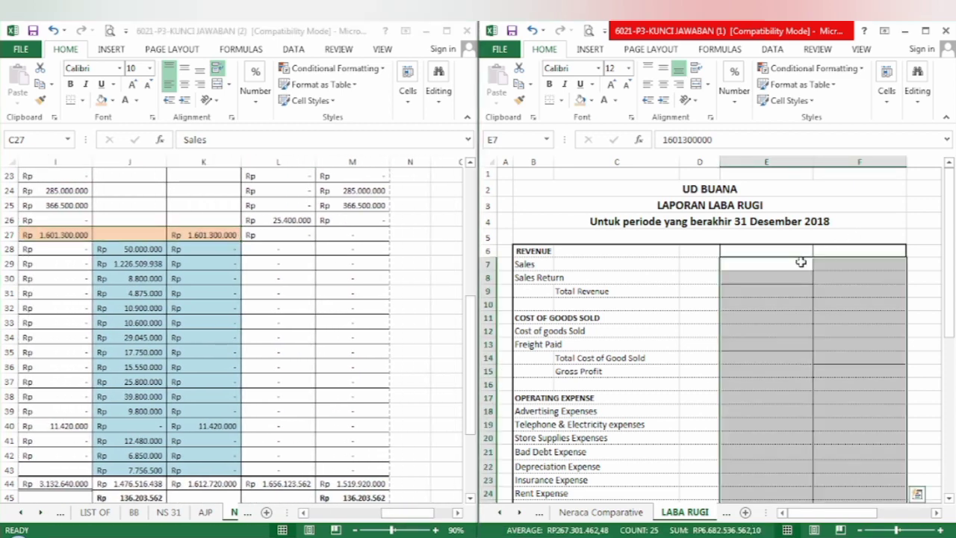
left_click(800, 263)
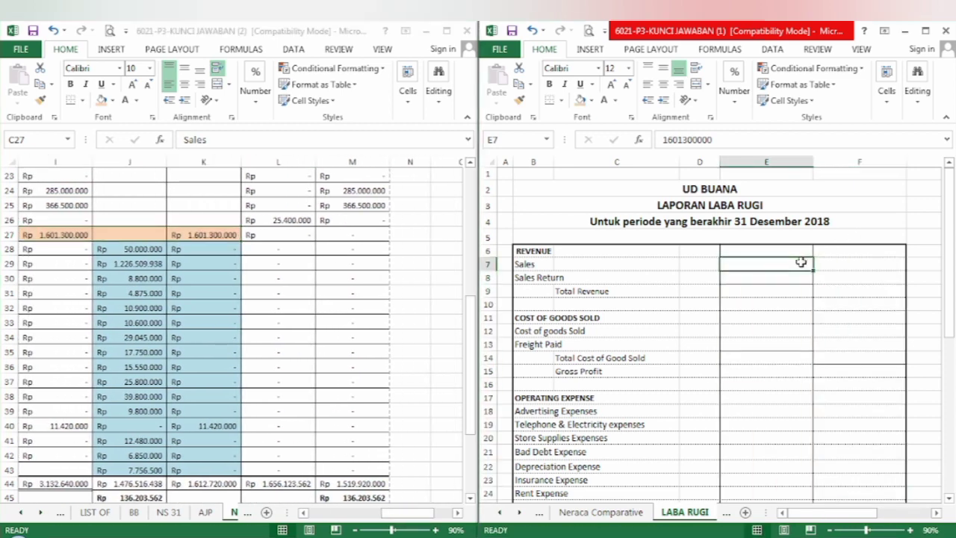
left_click(615, 104)
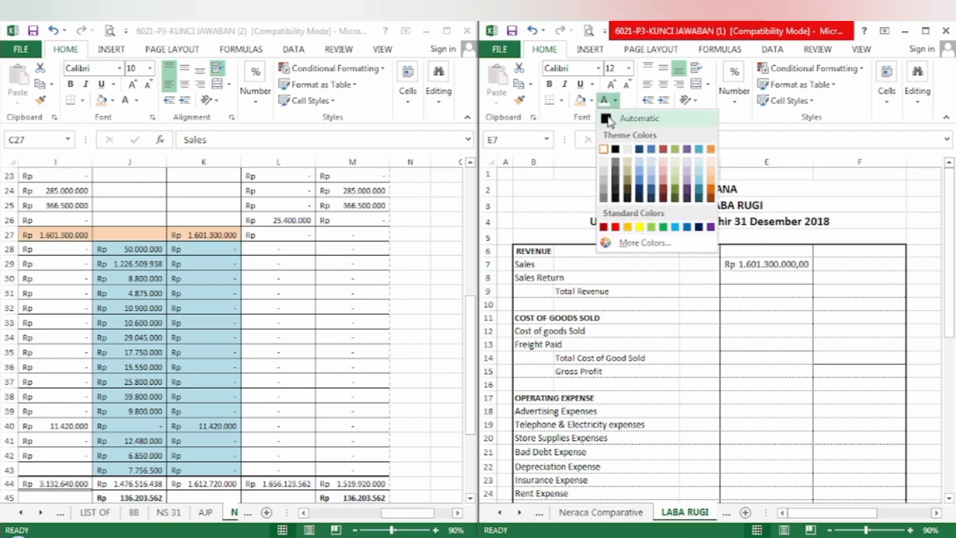
left_click(609, 118)
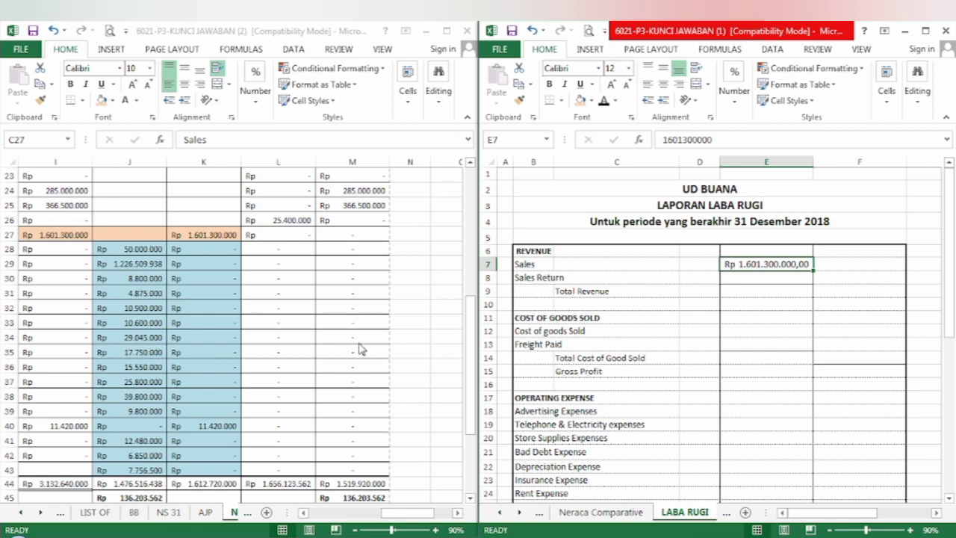
- Fill the Sales Return row from C28 to J28 of the worksheet with the same light orange
left_click(377, 521)
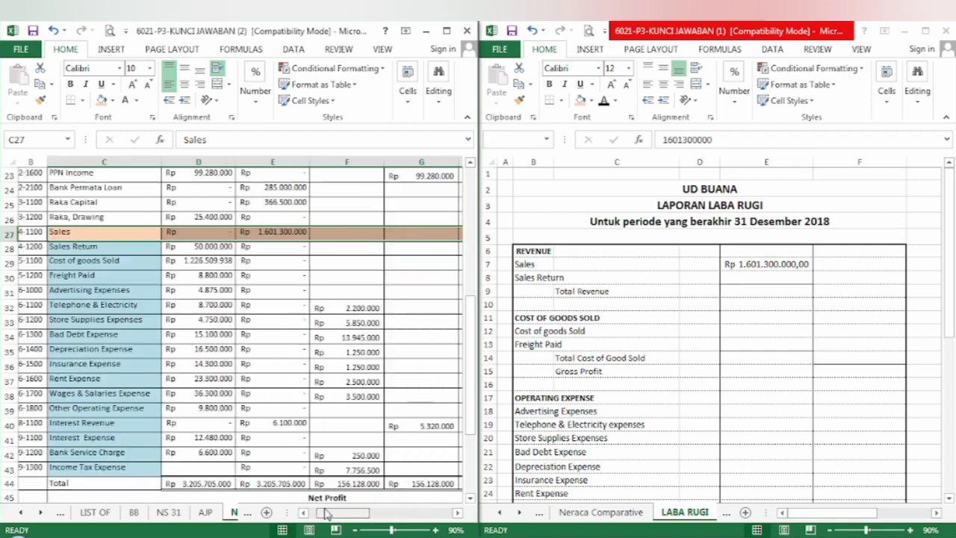
left_click(67, 250)
key("shift+Right")
key("shift+Right")
key("shift+Right")
key("shift+Right")
key("shift+Right")
key("shift+Right")
key("shift+Right")
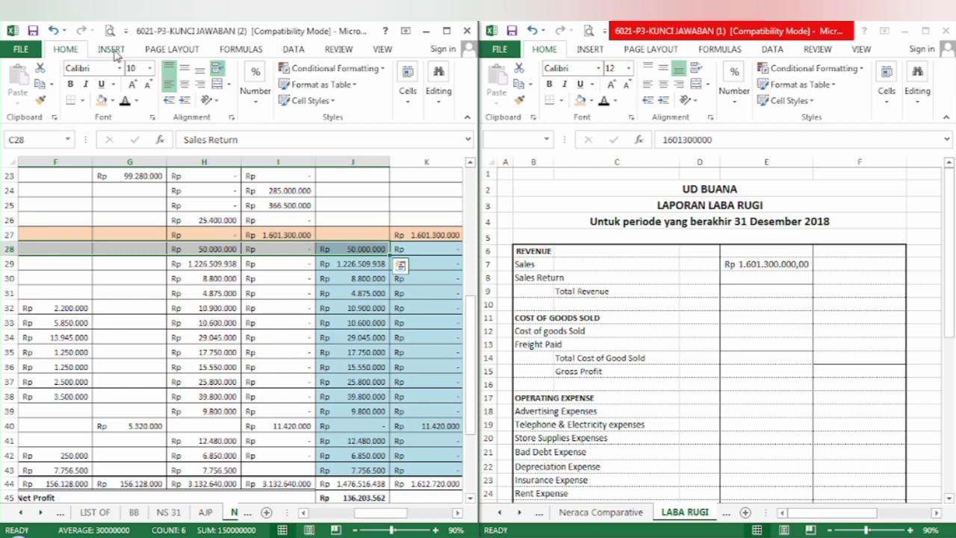
left_click(103, 101)
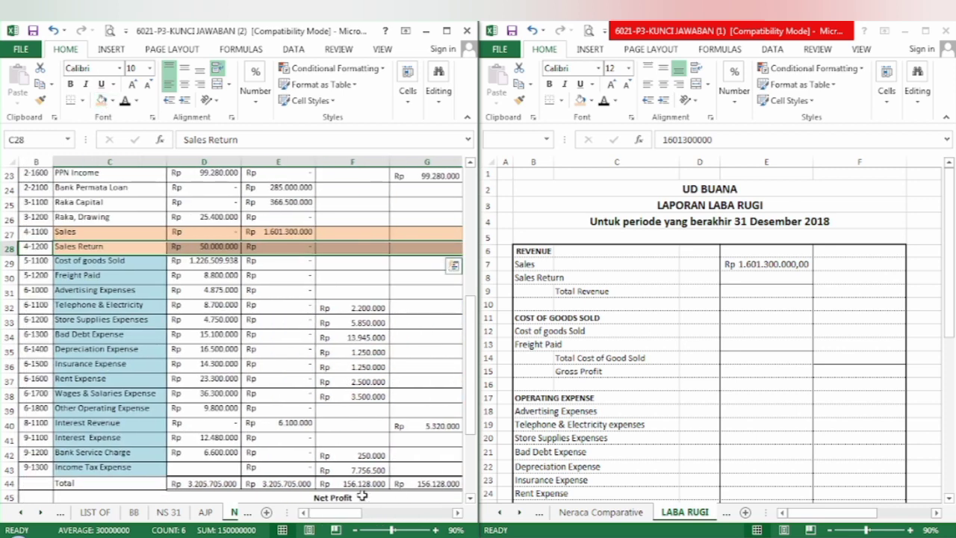
- Reveal the Sales Return amount in E8 of the LABA RUGI sheet by applying the black font colour
left_click_drag(348, 514, 406, 520)
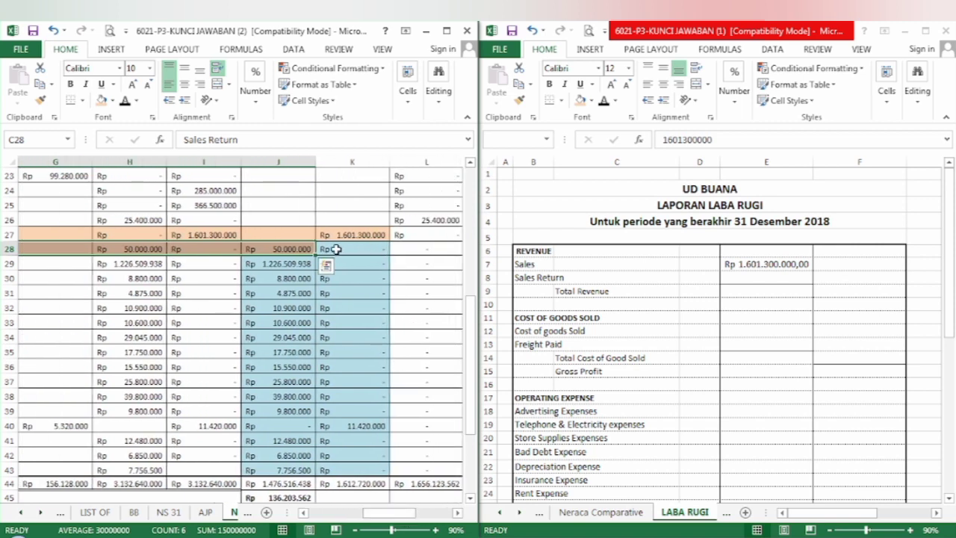
left_click(732, 267)
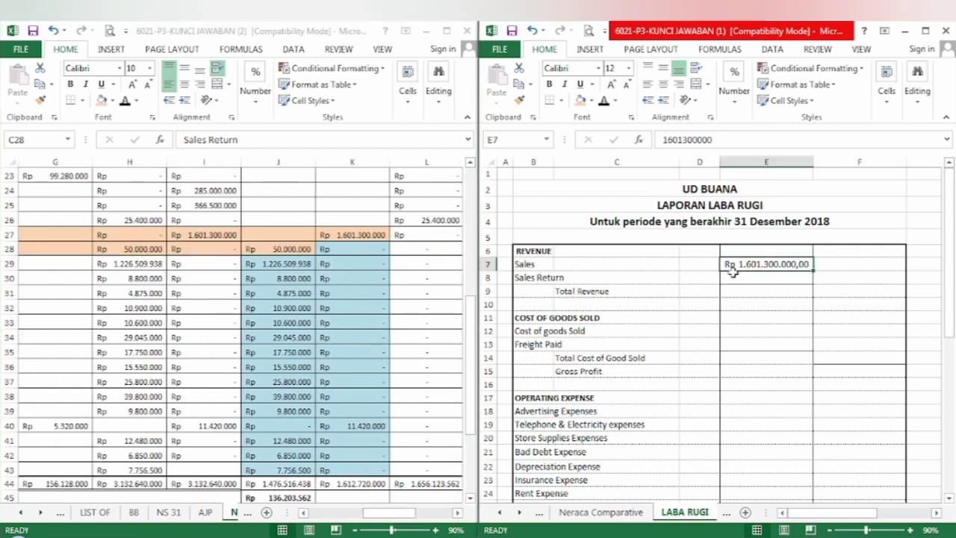
left_click(735, 277)
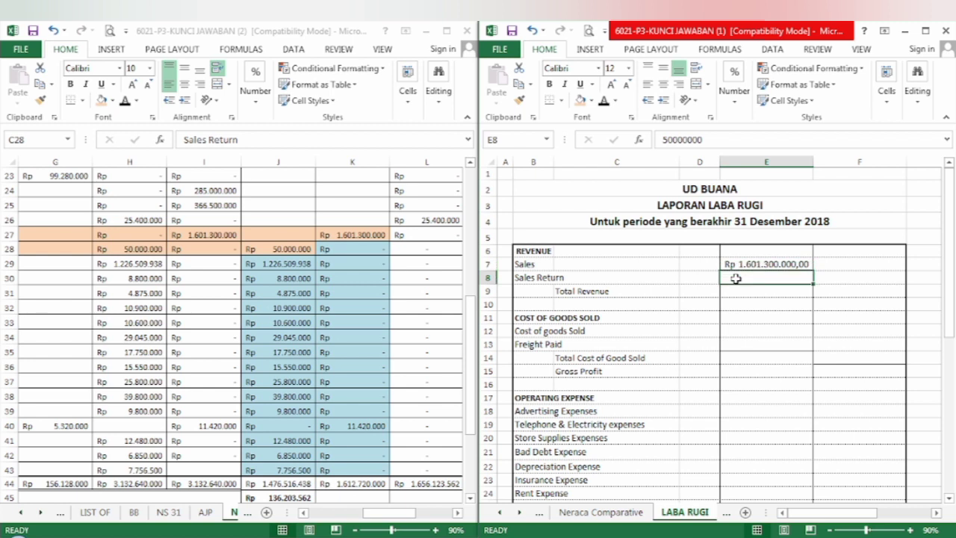
left_click(604, 106)
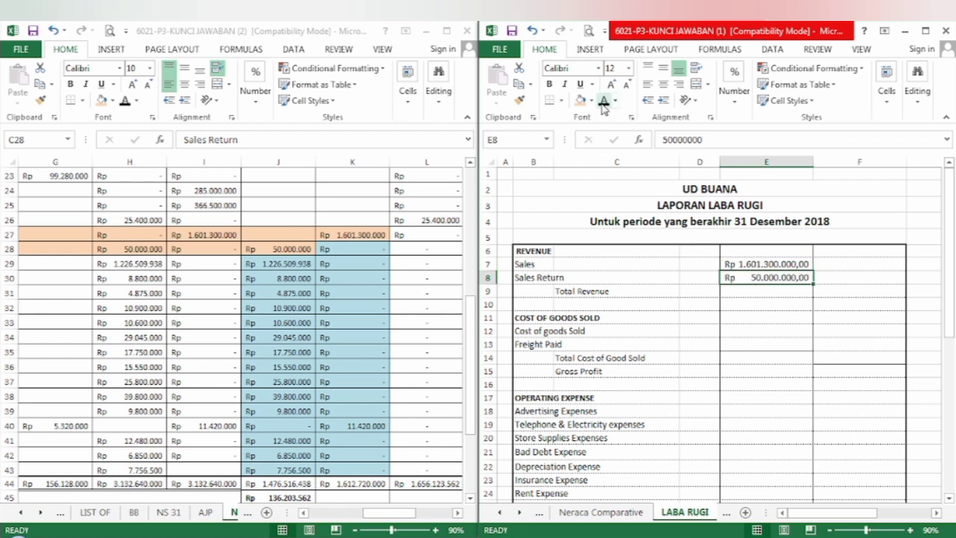
- Reveal the Total Revenue amount in F9 by applying the black font colour
key("Down")
key("Right")
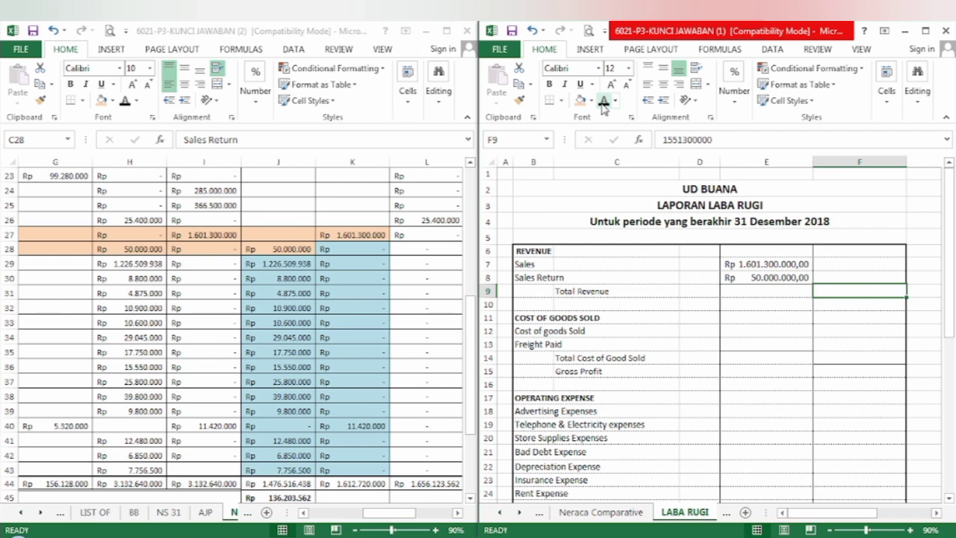
left_click(604, 101)
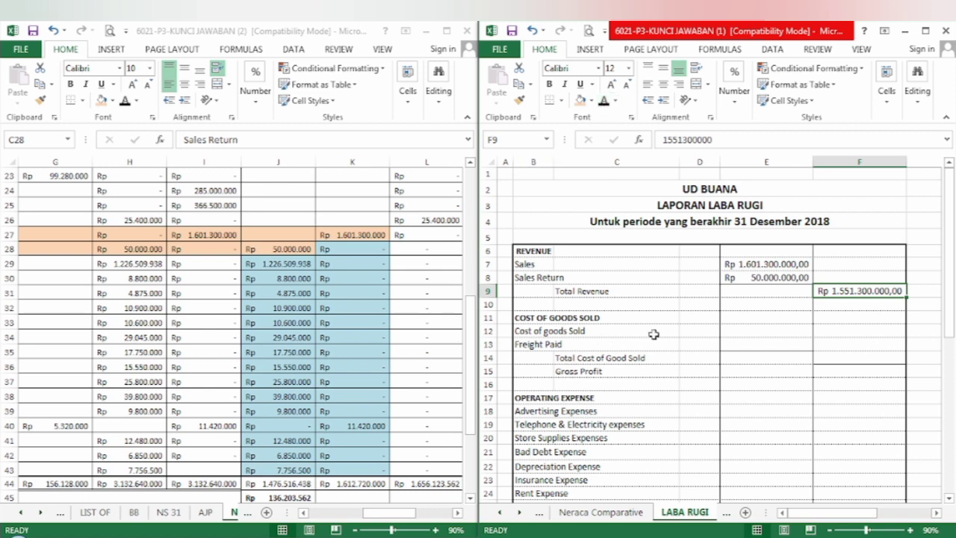
- Fill the Cost of goods Sold row from C29 to J29 of the worksheet with light orange
left_click(373, 524)
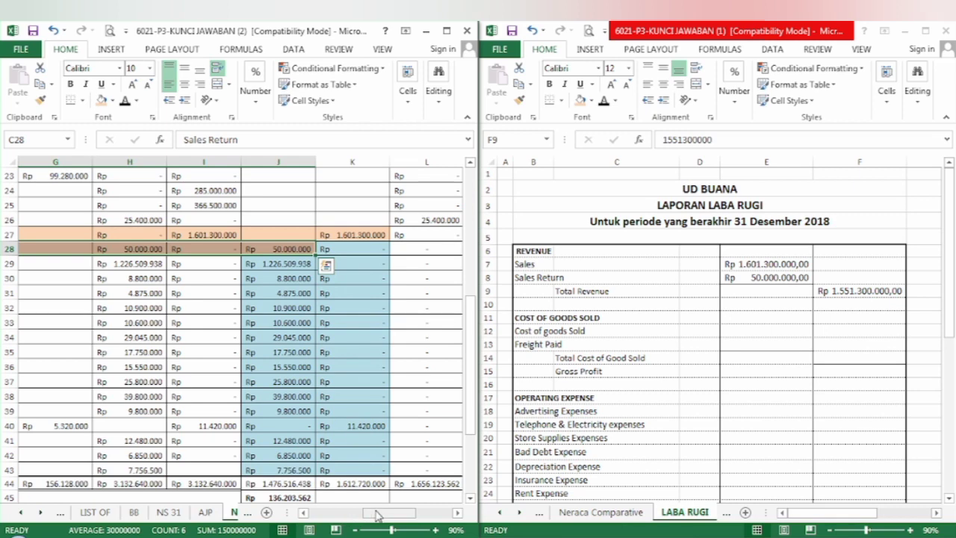
left_click_drag(377, 515, 327, 515)
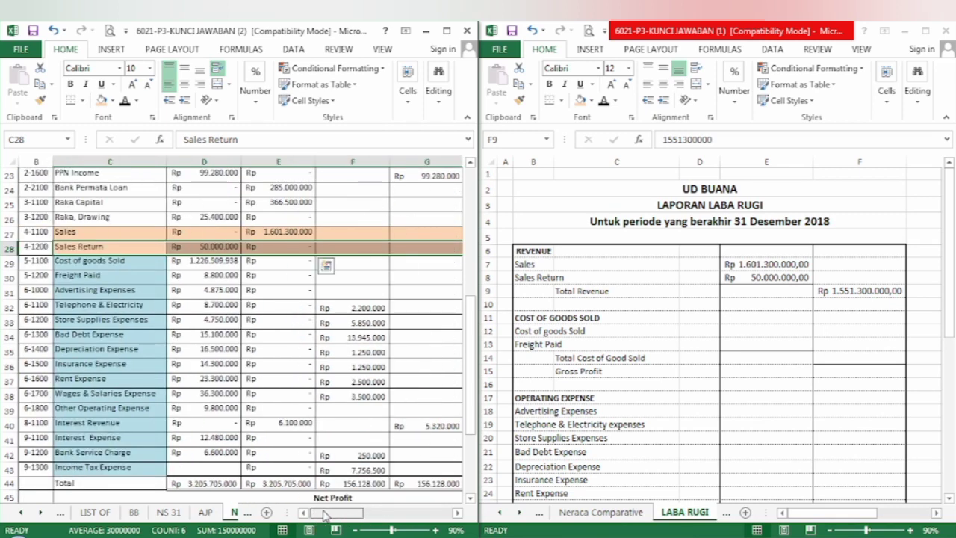
left_click(87, 259)
key("shift+Right")
key("shift+Right")
key("shift+Right")
key("shift+Right")
key("shift+Right")
key("shift+Right")
key("shift+Right")
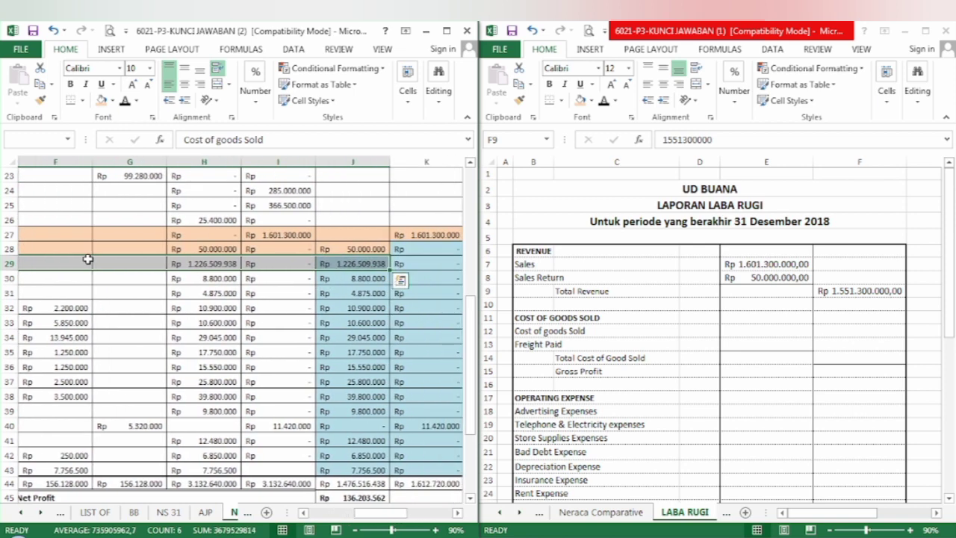
left_click(101, 100)
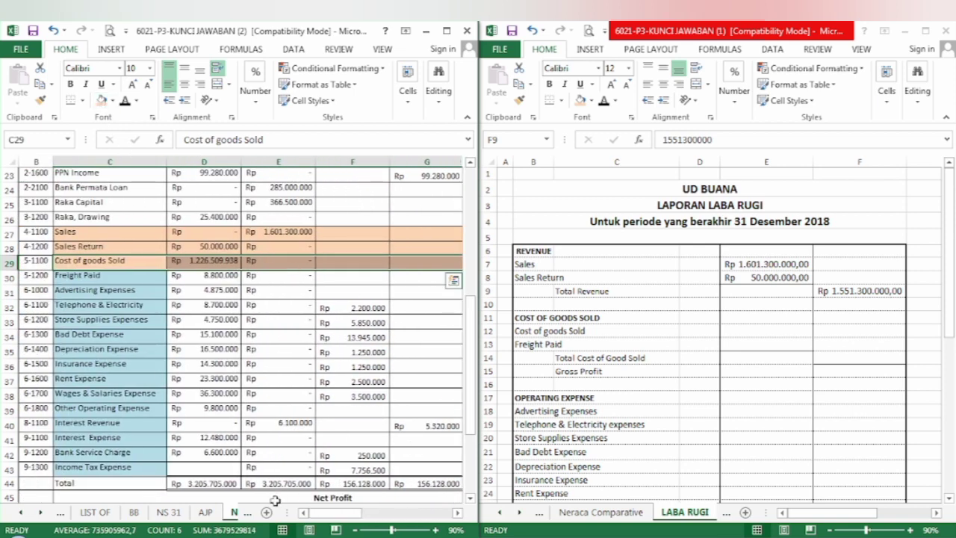
- Reveal the Cost of goods Sold amount in E12 of the LABA RUGI sheet by applying the black font colour
left_click_drag(350, 514, 402, 527)
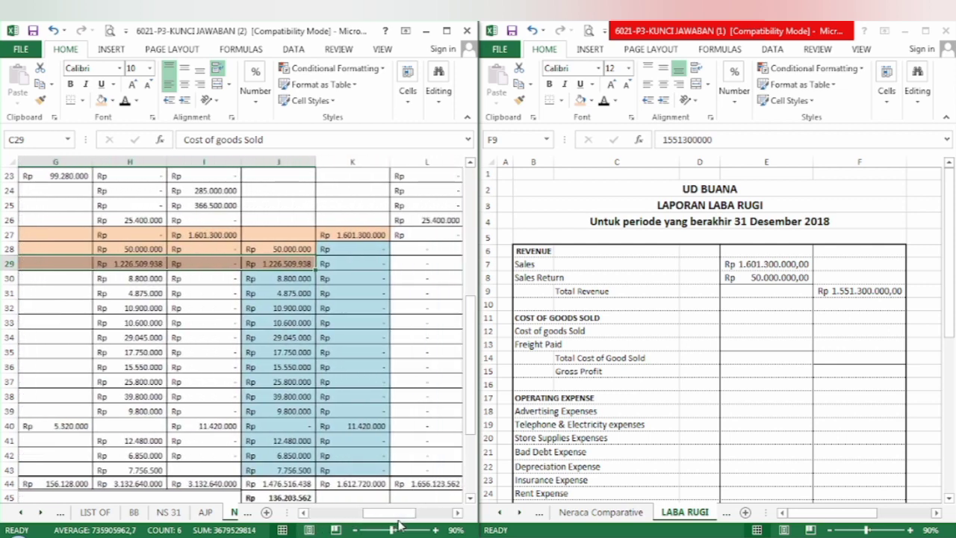
left_click(354, 289)
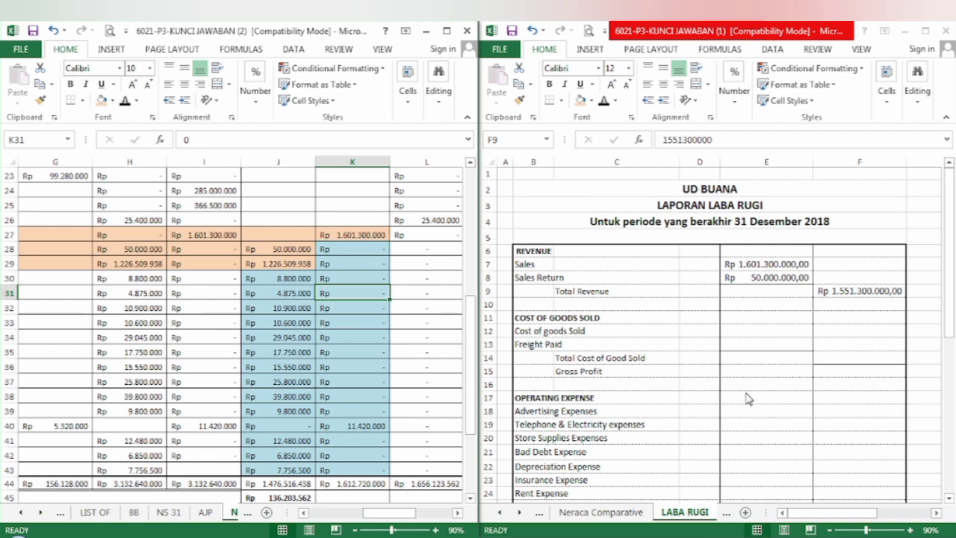
left_click(768, 329)
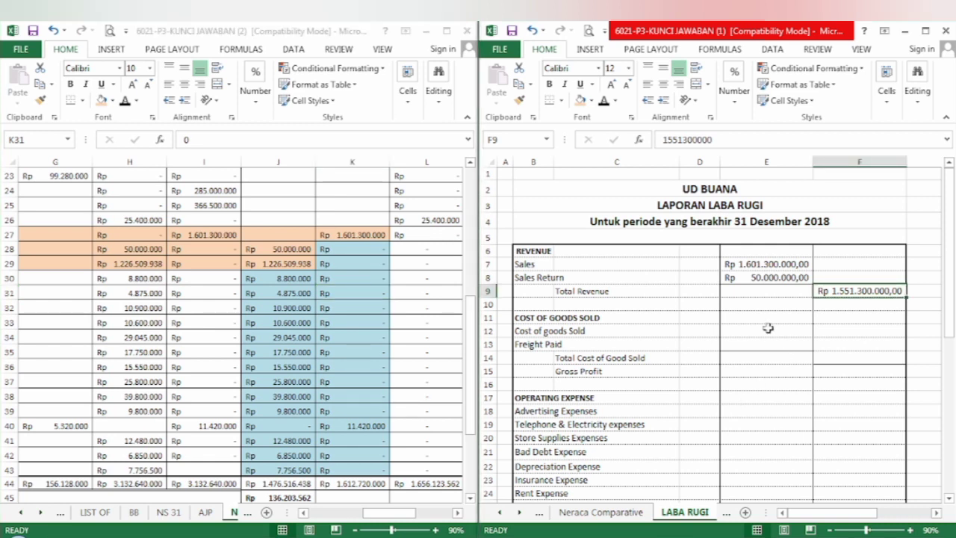
left_click(767, 328)
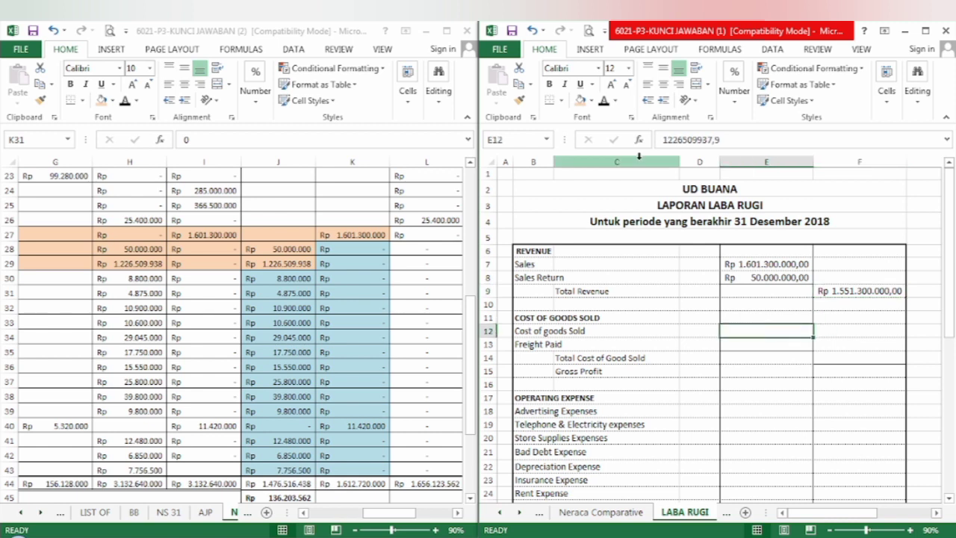
left_click(606, 103)
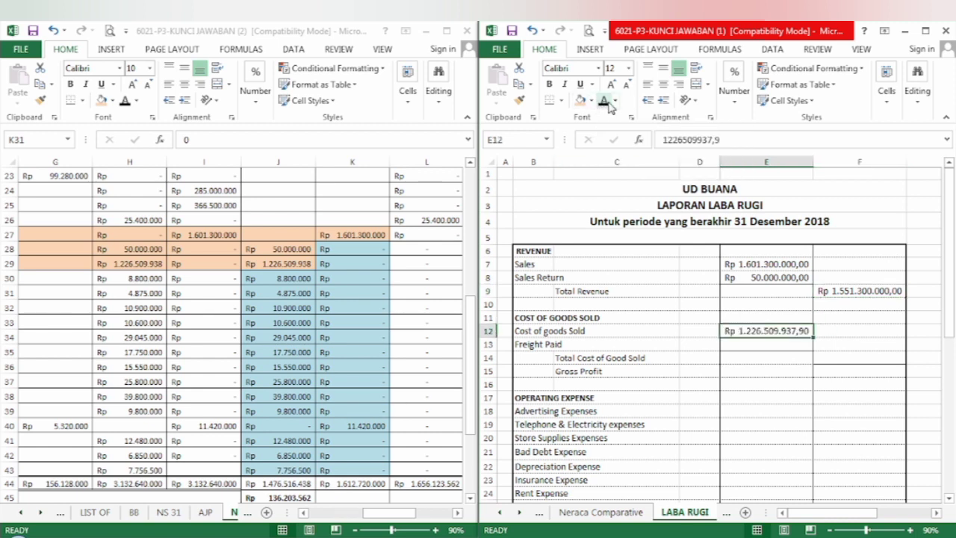
key("Down")
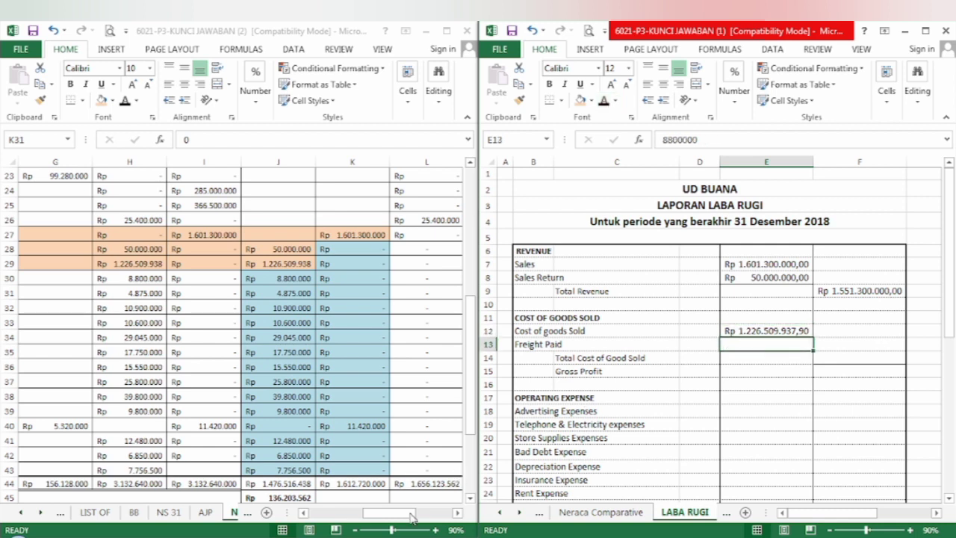
- Fill the Freight Paid row from C30 to J30 of the worksheet with light orange
left_click_drag(410, 517, 367, 518)
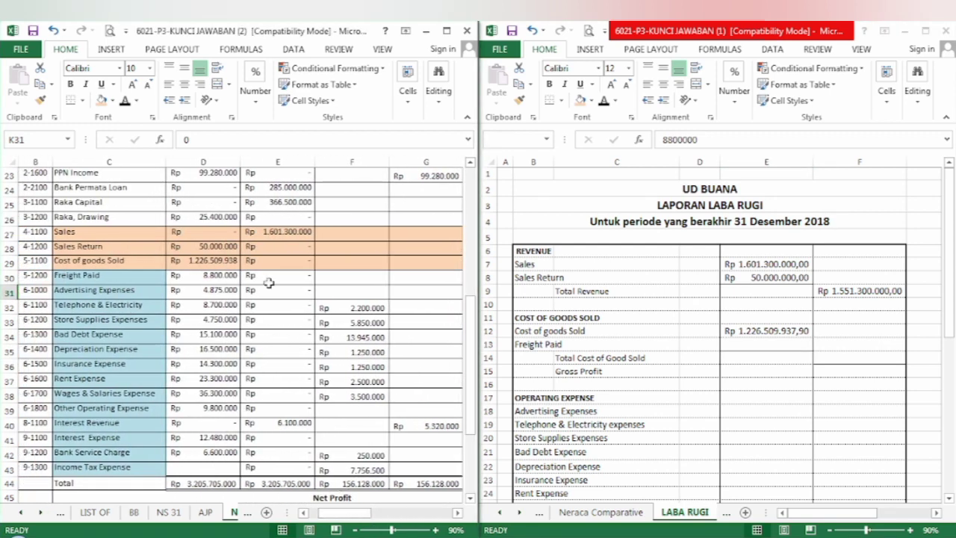
left_click(139, 278)
key("shift+Right")
key("shift+Right")
key("shift+Right")
key("shift+Right")
key("shift+Right")
key("shift+Right")
key("shift+Right")
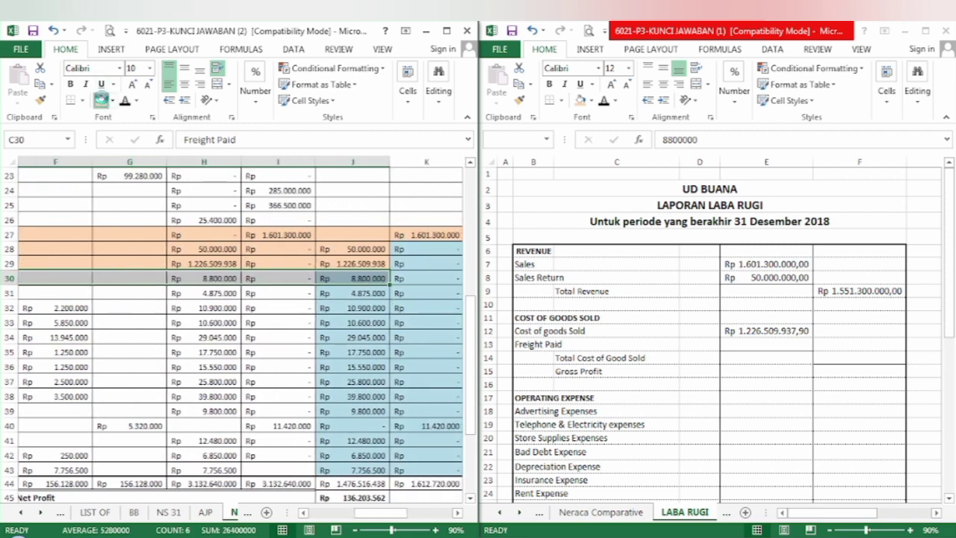
left_click(101, 100)
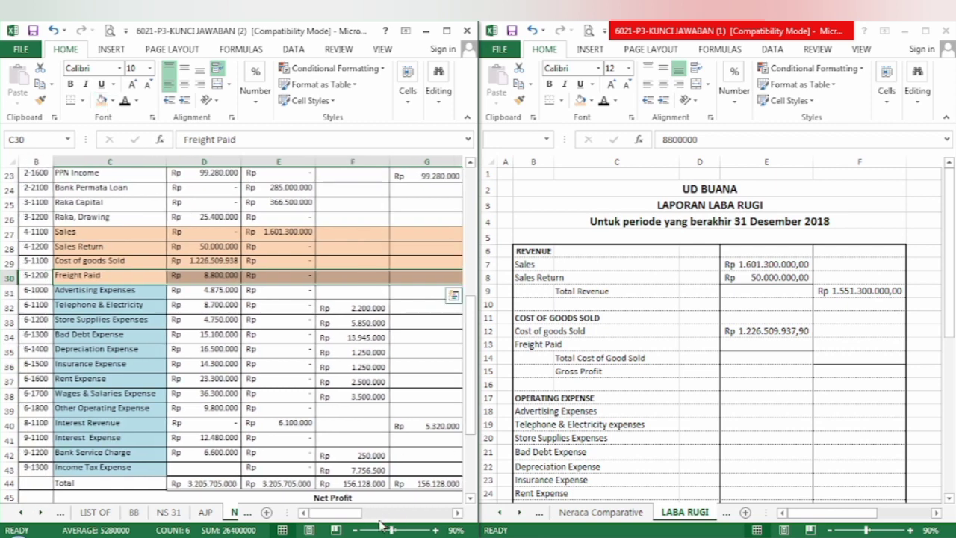
- Reveal the Freight Paid amount in E13 and the Total Cost of Good Sold in F14 of LABA RUGI with the black font colour
left_click(781, 345)
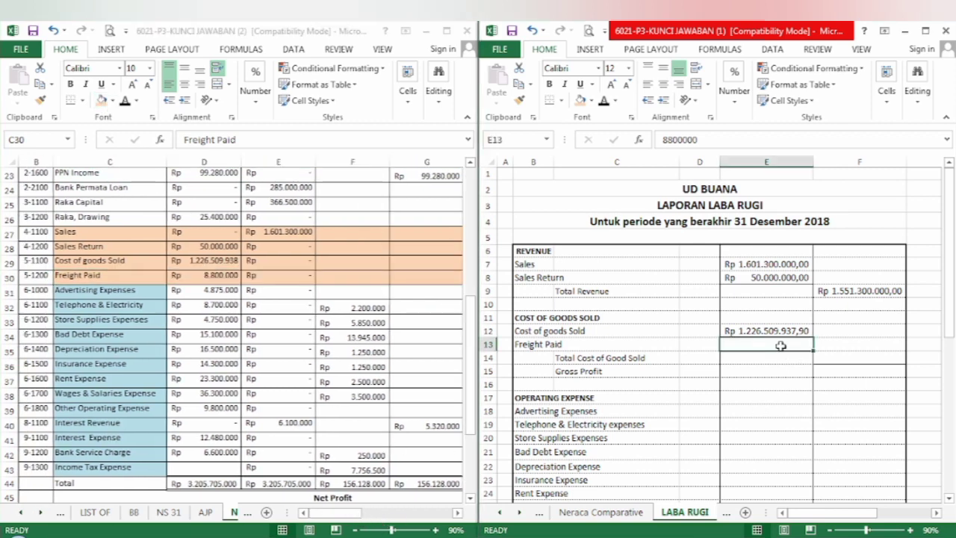
left_click(603, 101)
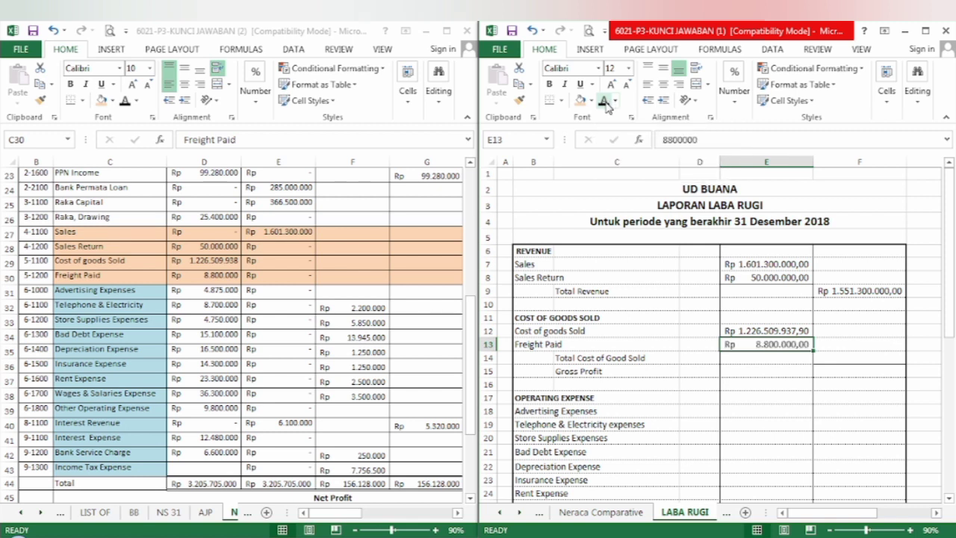
key("Down")
key("Right")
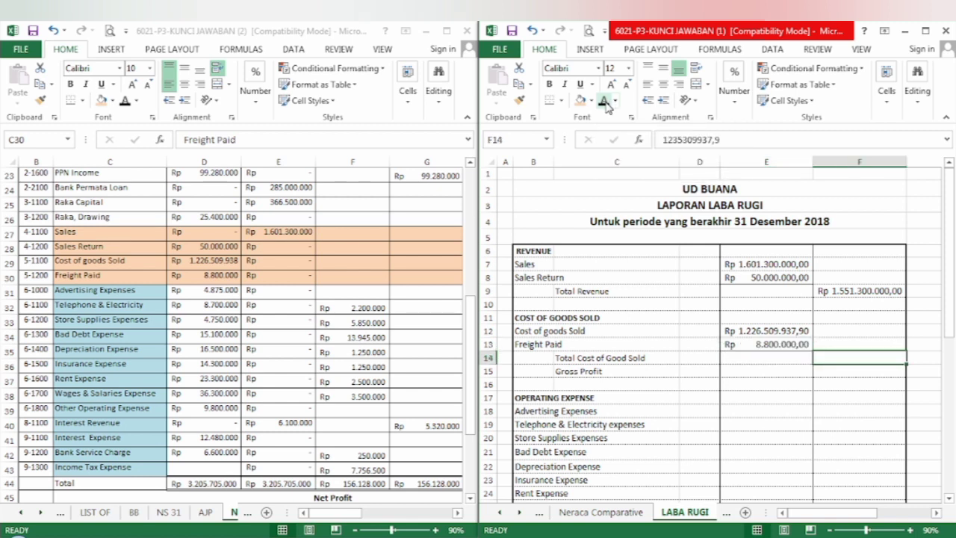
left_click(606, 103)
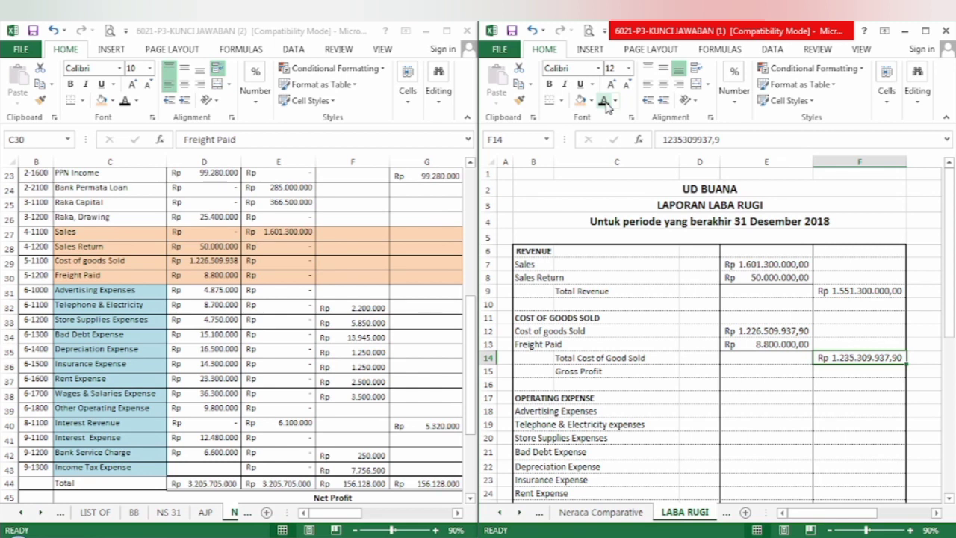
- Highlight the Total Revenue in F9 and the Total Cost of Good Sold in F14 of LABA RUGI with light orange fill
key("Up")
key("Up")
key("Up")
key("Up")
key("Up")
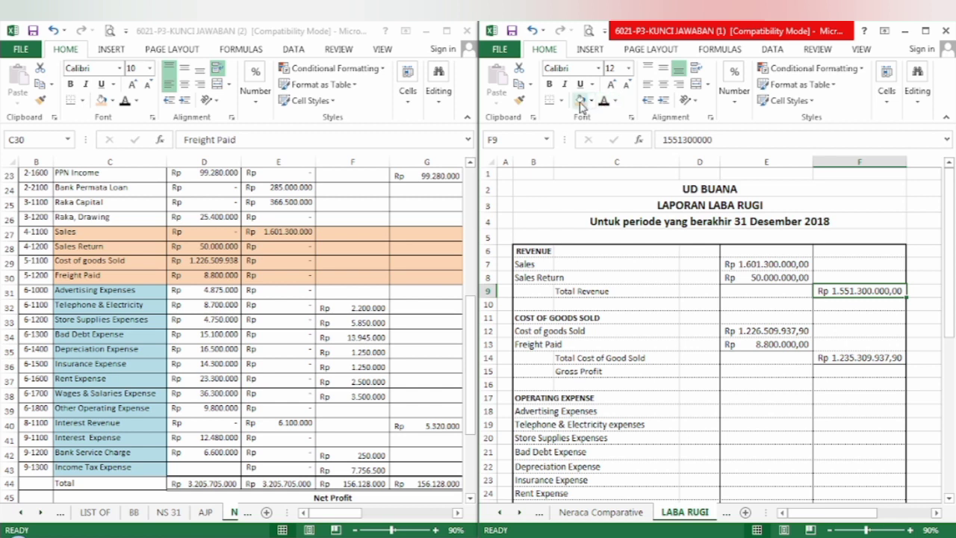
left_click(580, 103)
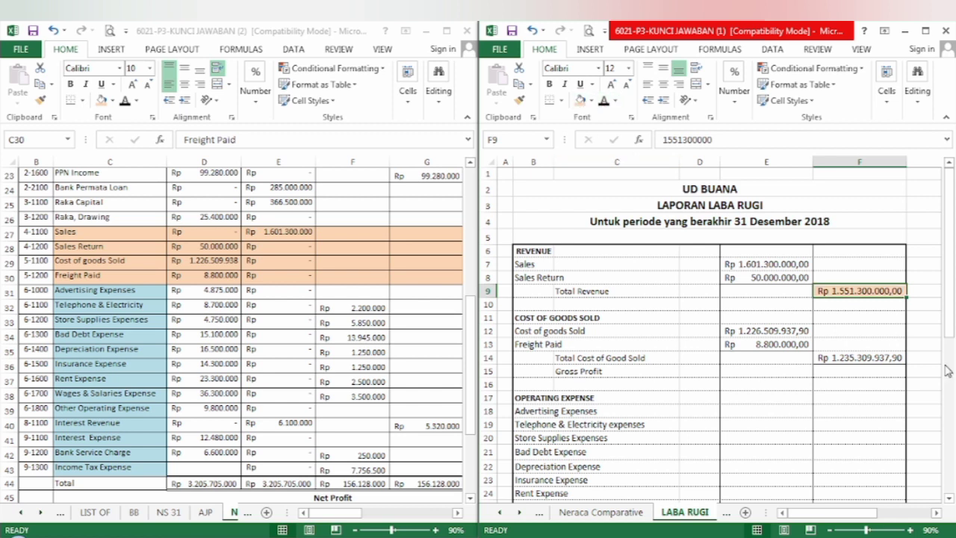
left_click(883, 357)
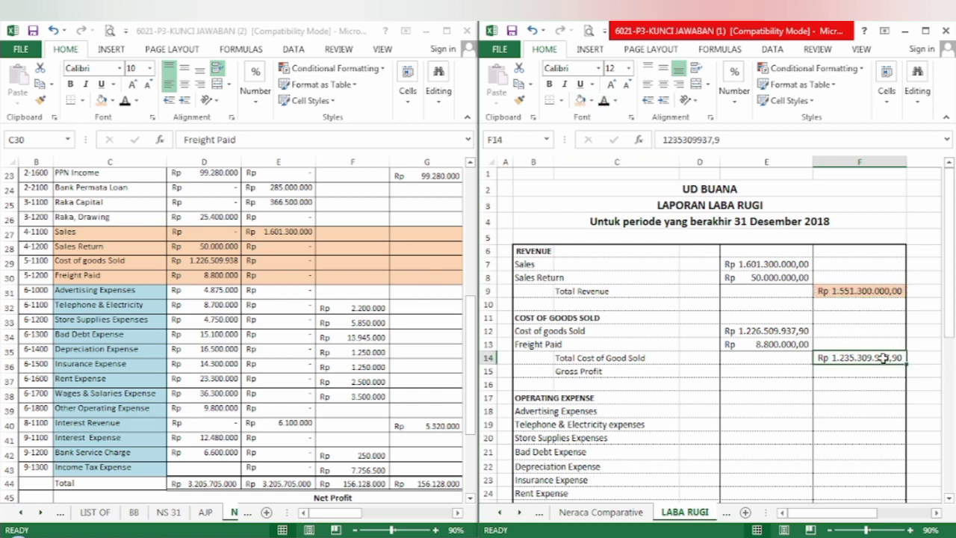
left_click(583, 101)
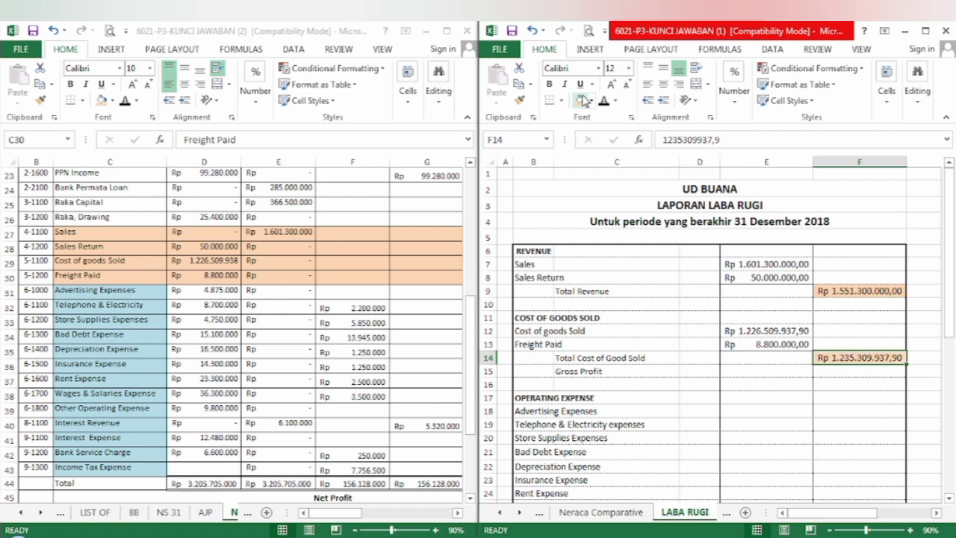
- Reveal the Gross Profit amount in F15 of the LABA RUGI sheet by applying the black font colour
key("Down")
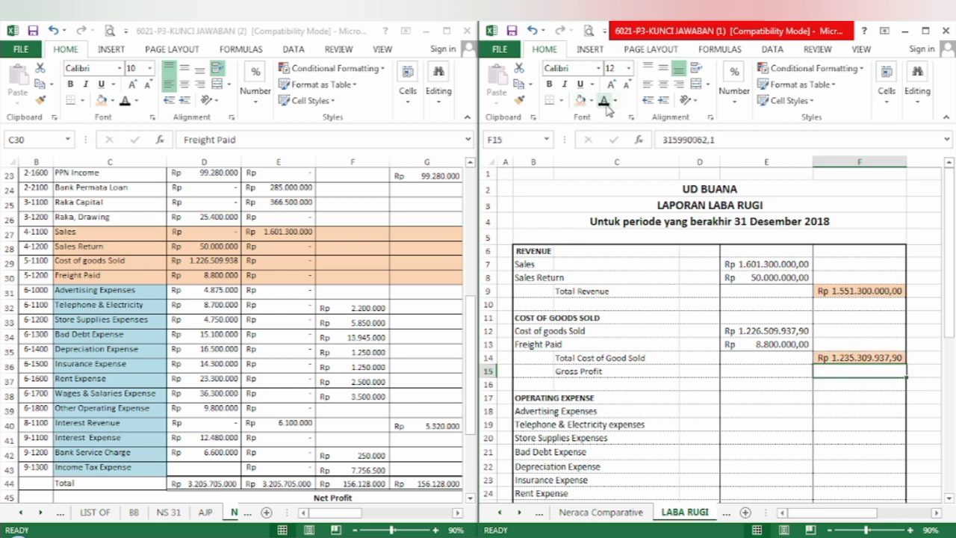
left_click(605, 105)
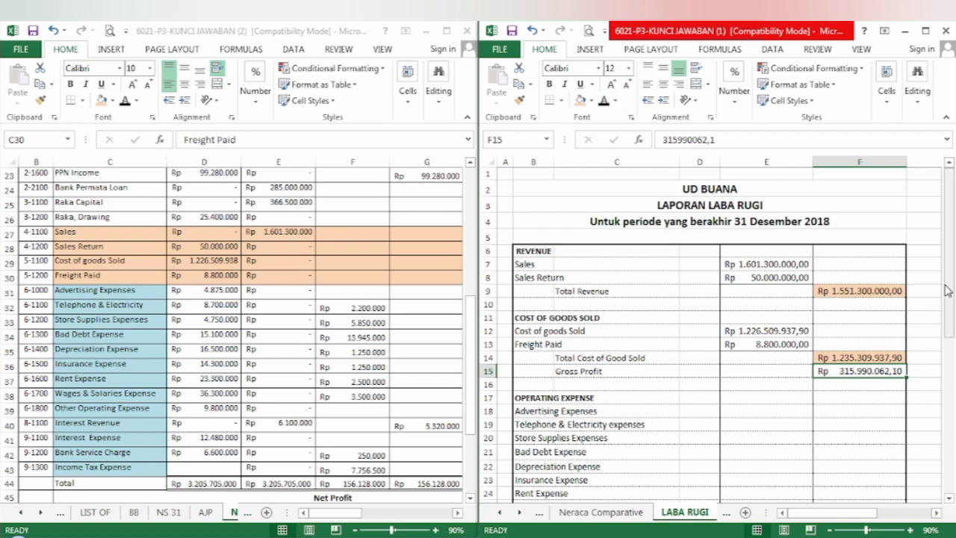
left_click_drag(948, 289, 952, 344)
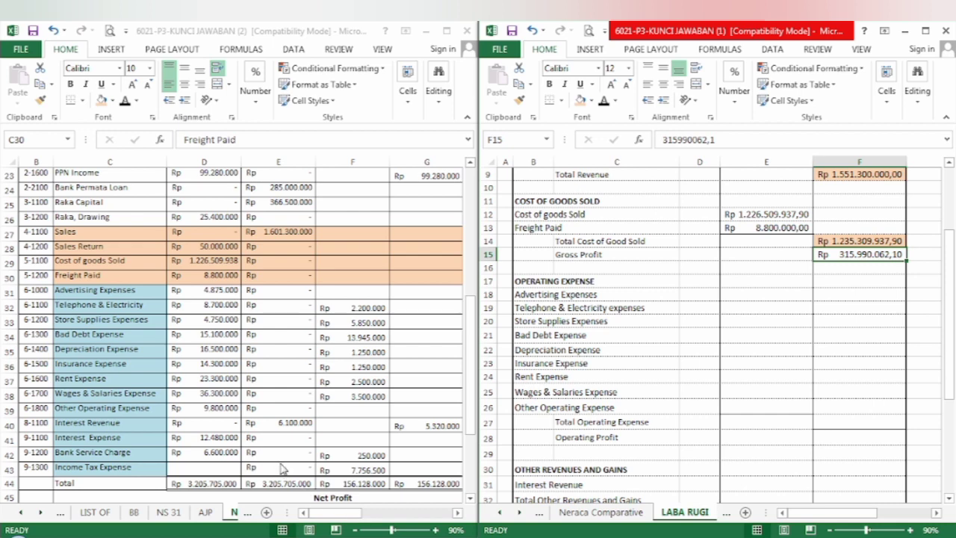
- Fill the worksheet's operating expense rows, Advertising Expenses through Other Operating Expense (C31 to J39), with light orange
key("shift+space")
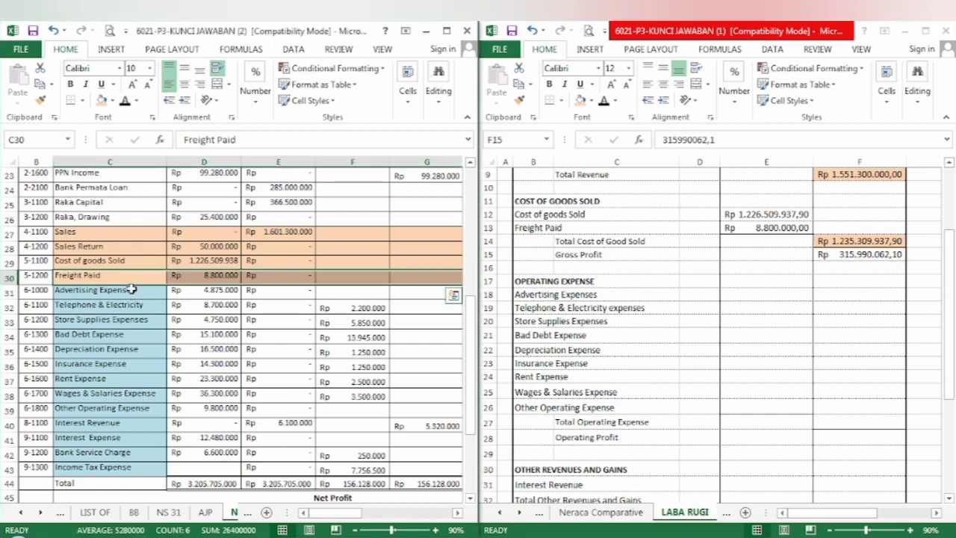
left_click(196, 292)
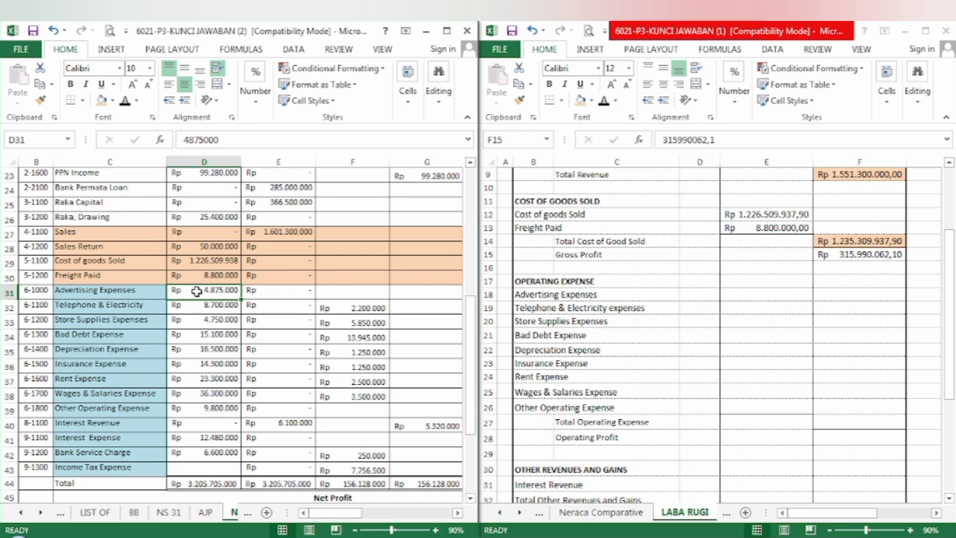
key("Right")
key("Right")
key("Right")
key("Right")
key("Right")
key("Right")
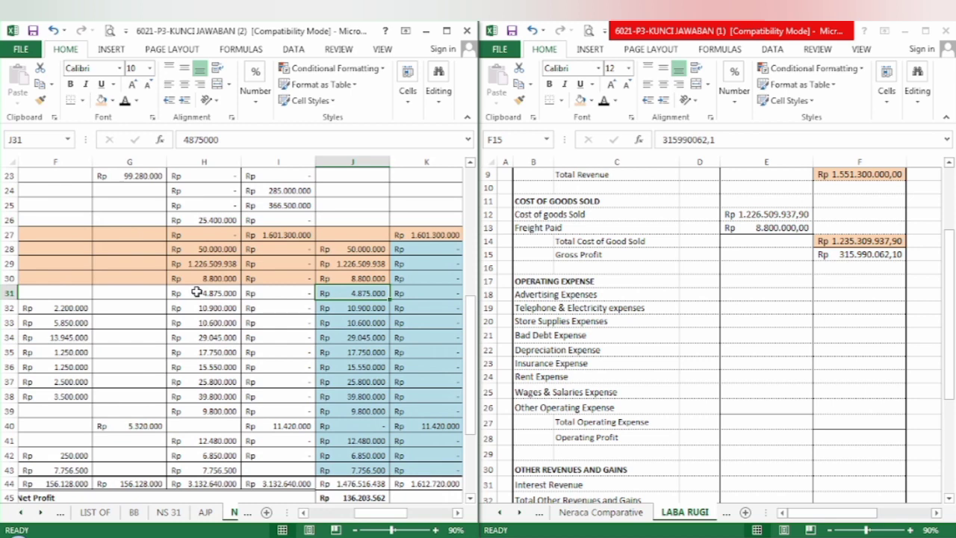
key("shift+Down")
key("shift+Down")
key("shift+Down")
key("shift+Down")
key("shift+Down")
key("shift+Down")
key("shift+Down")
key("shift+Down")
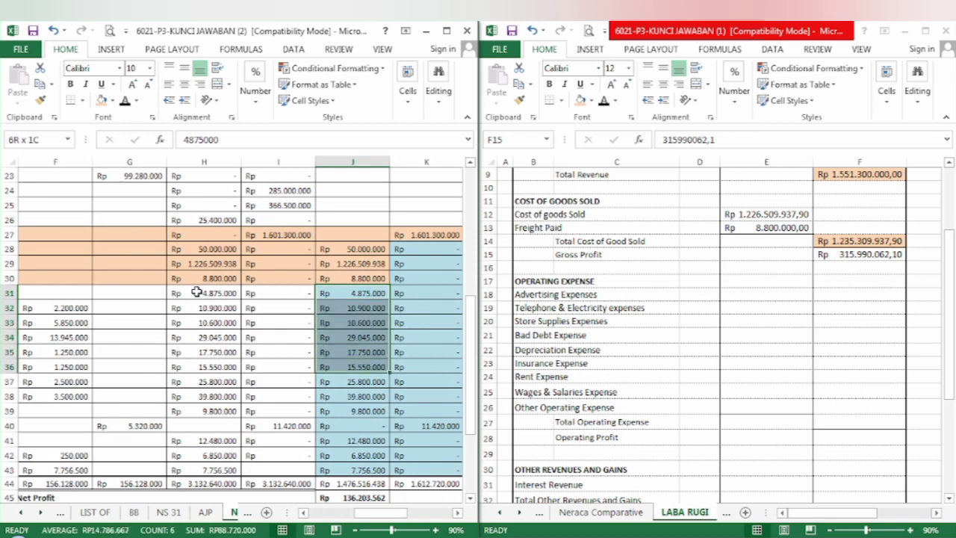
key("shift+Left")
key("shift+Left")
key("shift+Left")
key("shift+Left")
key("shift+Left")
key("shift+Left")
key("shift+Left")
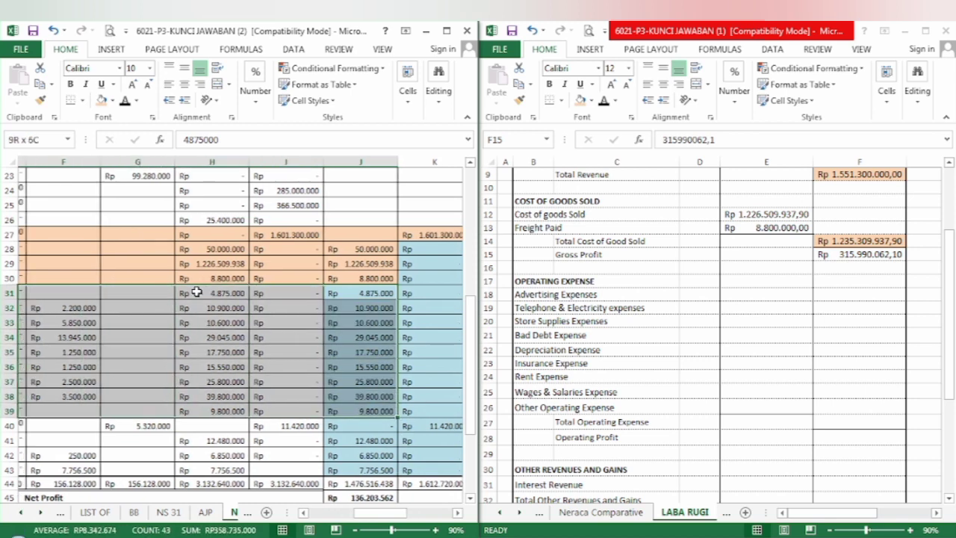
key("shift+Left")
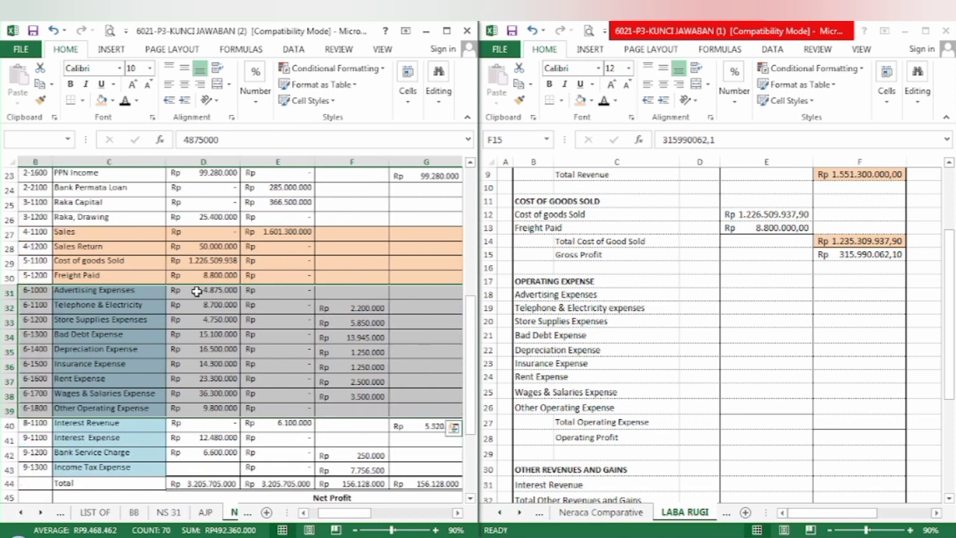
key("shift+Right")
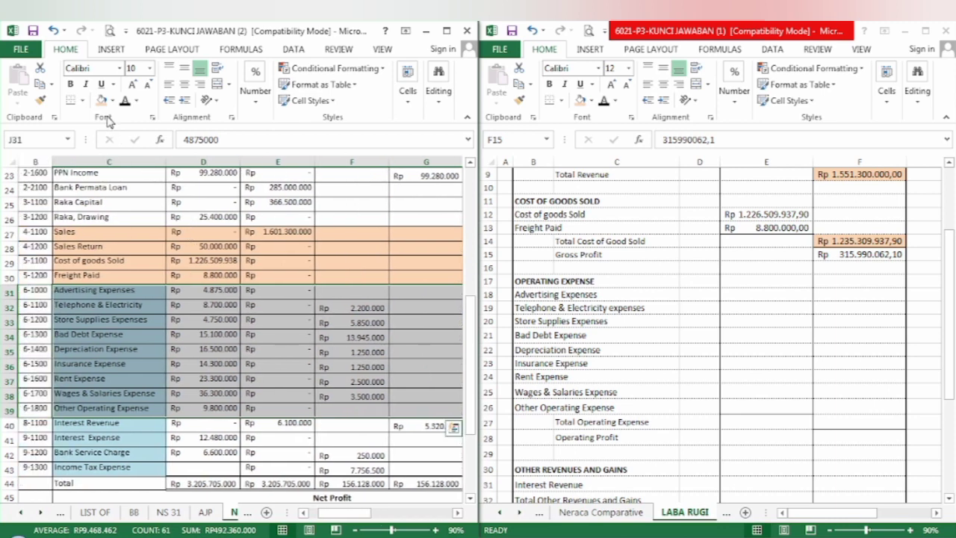
left_click(101, 104)
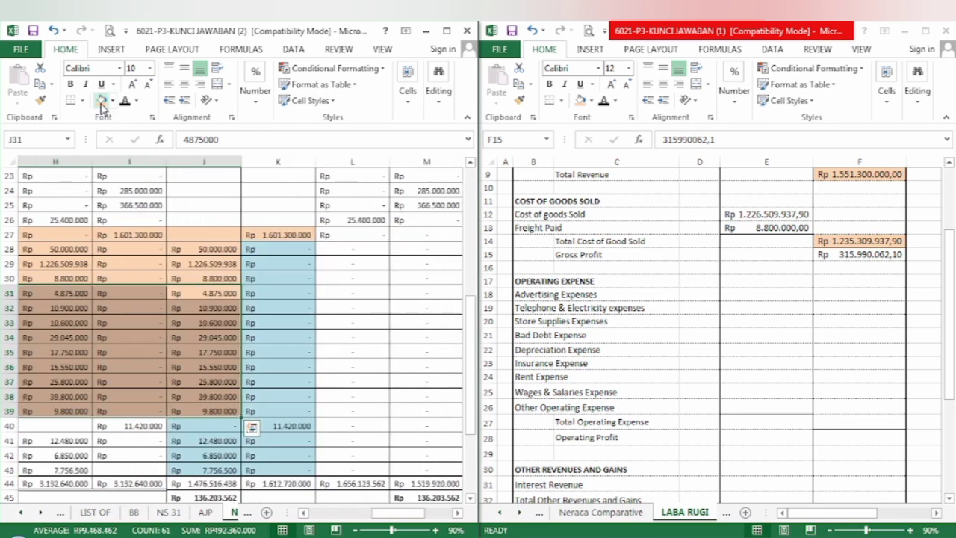
left_click(355, 377)
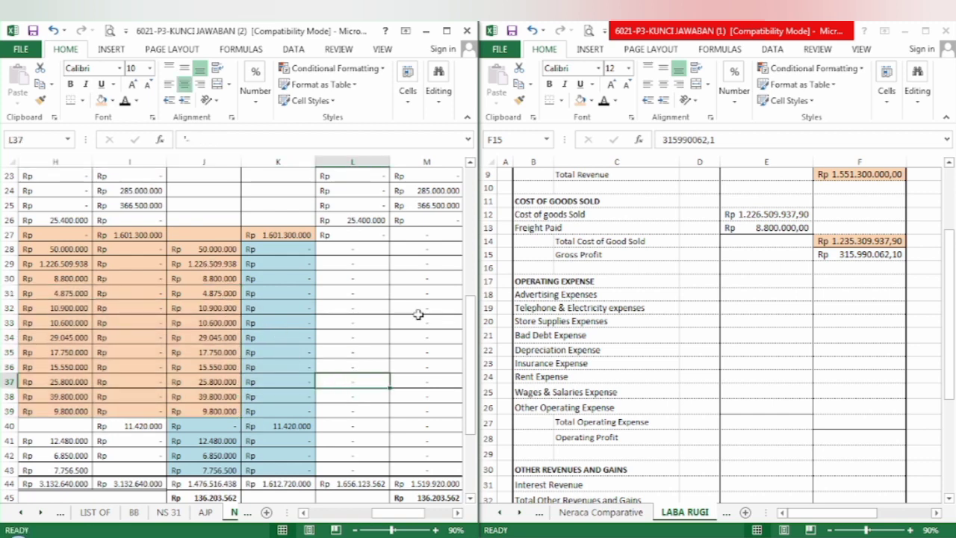
- Reveal the Advertising Expenses amount in E18 of the LABA RUGI sheet by applying the black font colour
left_click(748, 293)
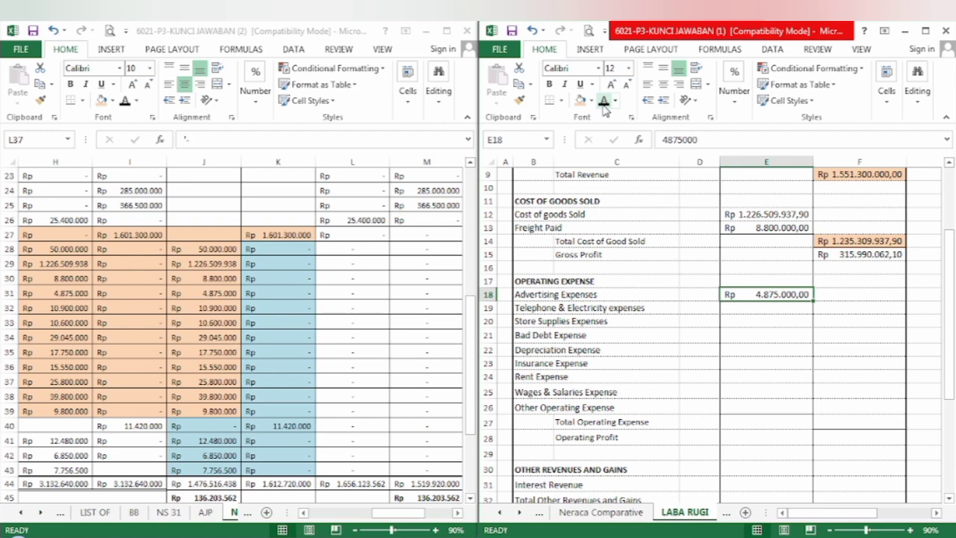
- Fill the operating expense amounts in J31 to J39 of the worksheet with a light blue theme colour
left_click(207, 290)
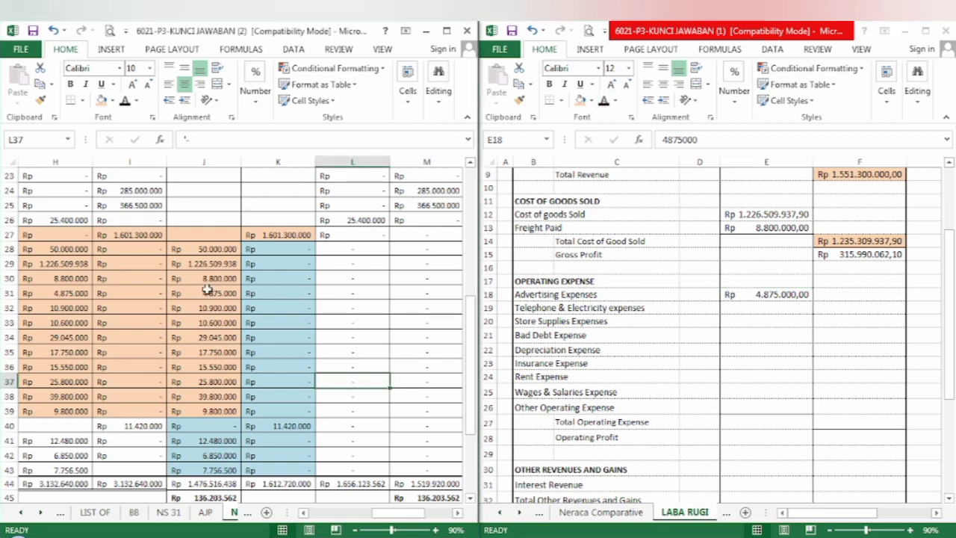
left_click(208, 290)
key("shift+Down")
key("shift+Down")
key("shift+Down")
key("shift+Down")
key("shift+Down")
key("shift+Down")
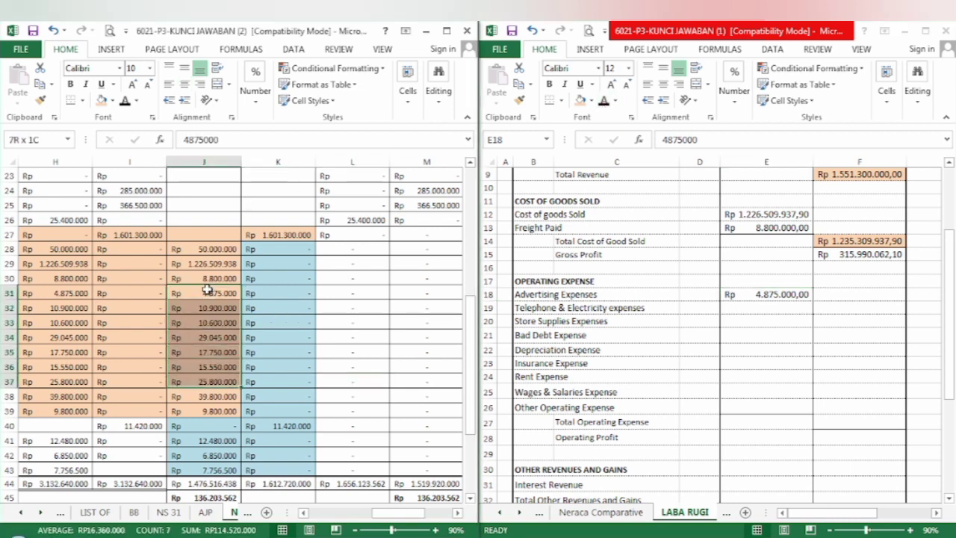
key("shift+Down")
key("shift+Down")
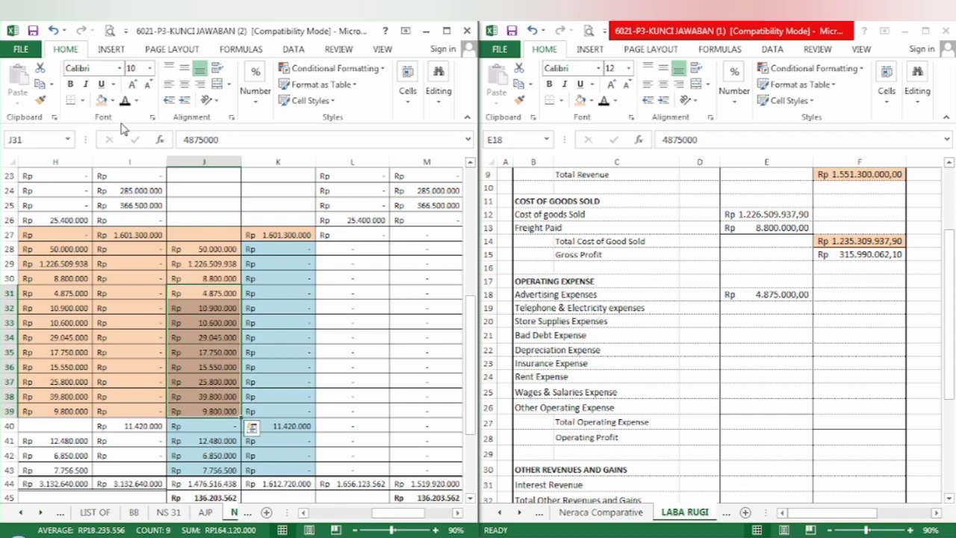
left_click(112, 100)
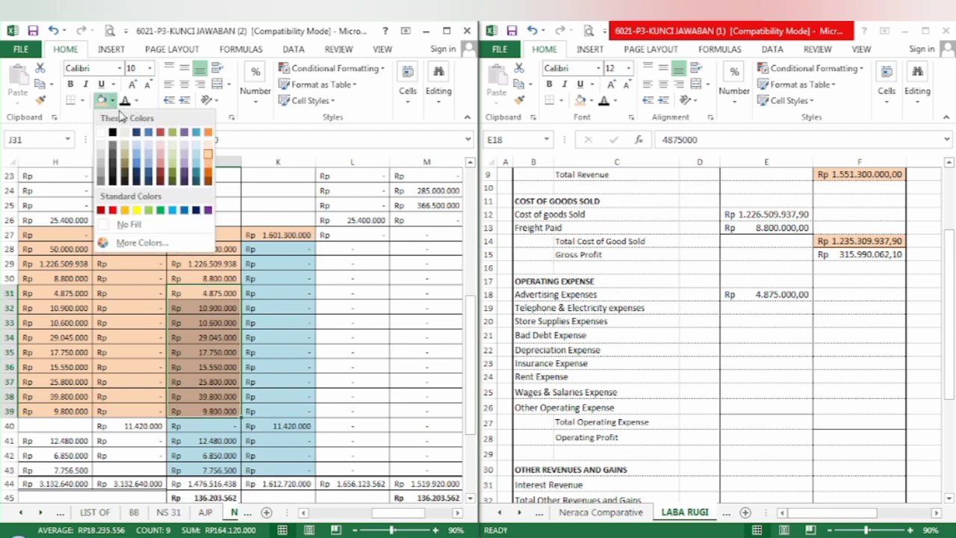
left_click(150, 158)
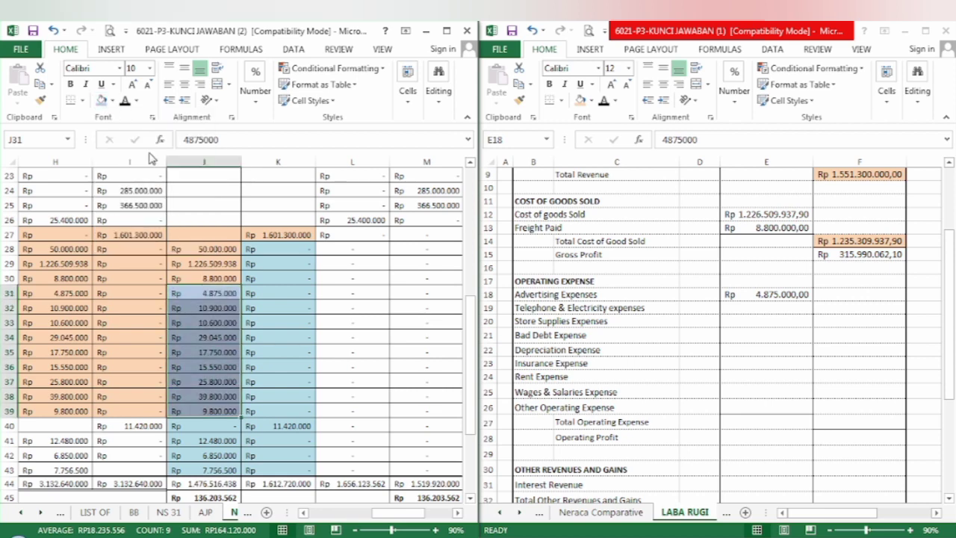
- Reveal the Telephone & Electricity expenses amount in E19 of the LABA RUGI sheet by applying the black font colour
left_click(360, 347)
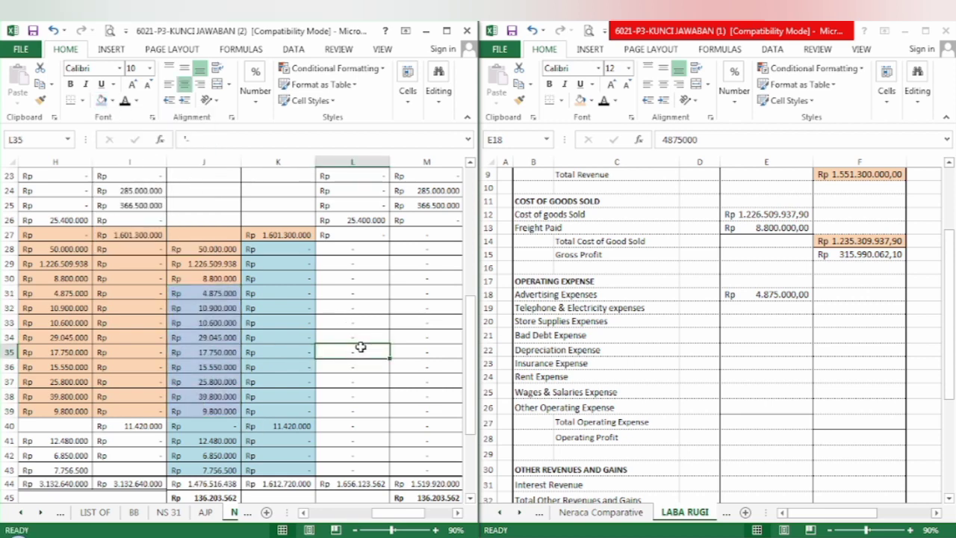
left_click(749, 309)
left_click(748, 309)
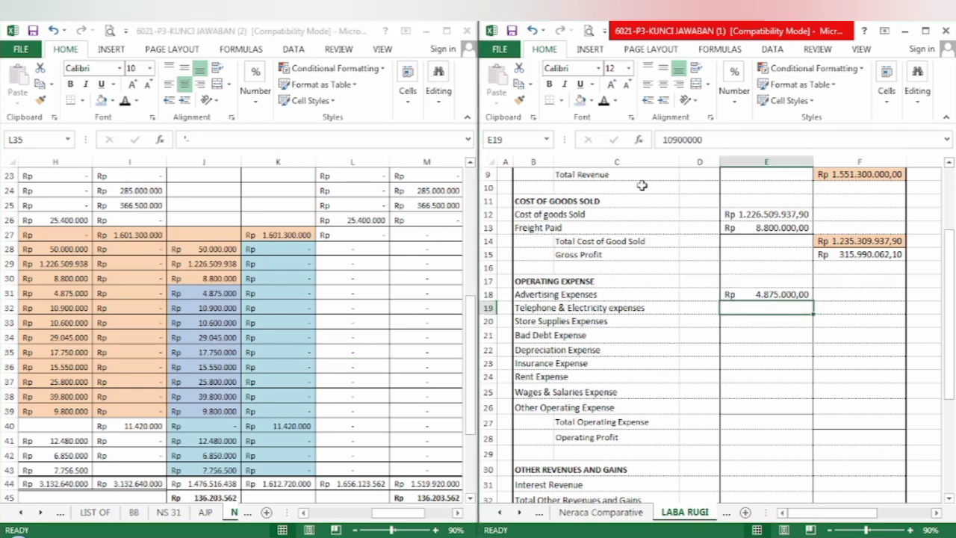
left_click(602, 106)
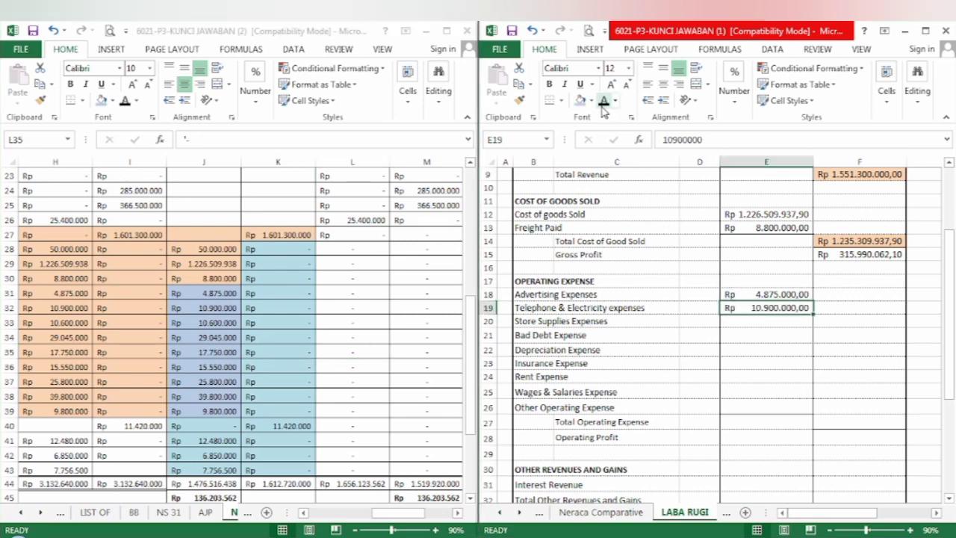
- Fill the telephone and electricity expense amount in J32 of the worksheet with standard yellow
left_click(206, 310)
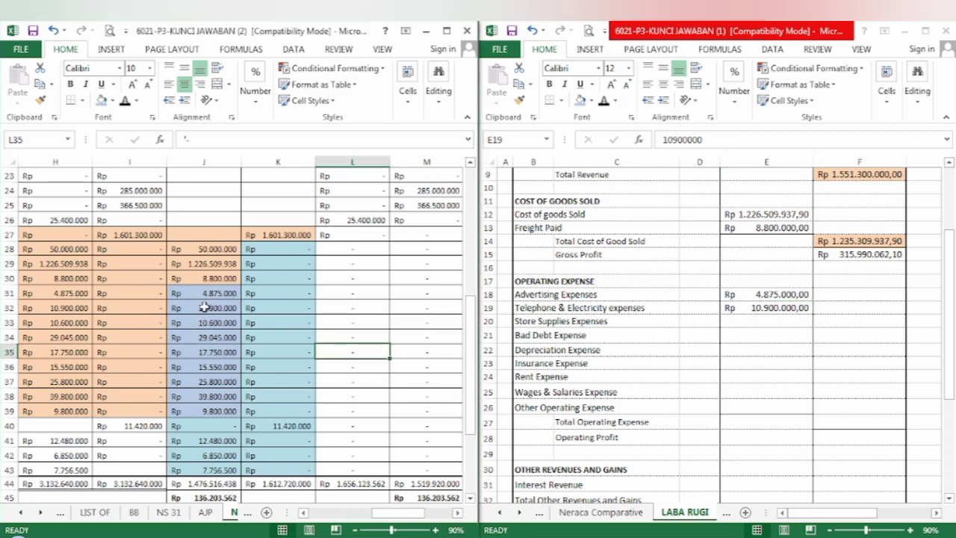
left_click(205, 309)
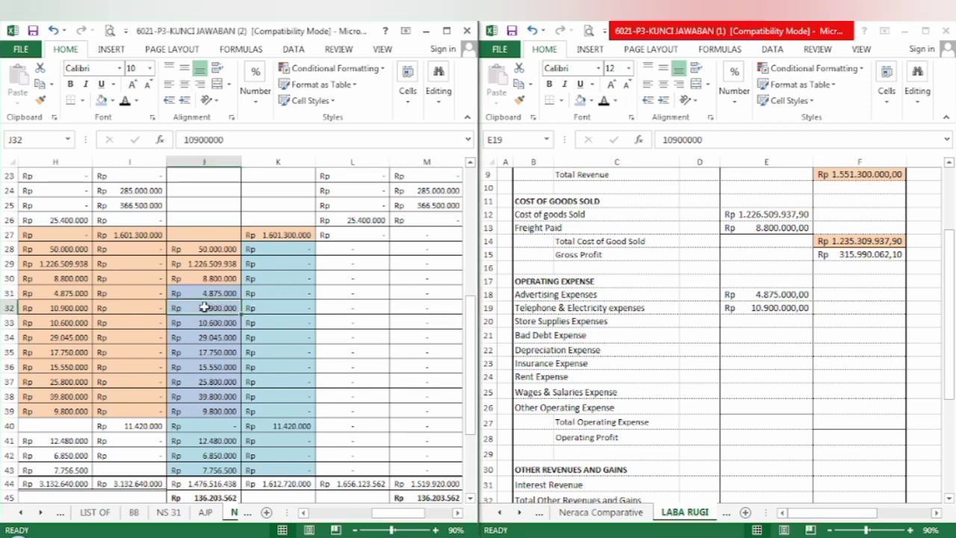
left_click(112, 100)
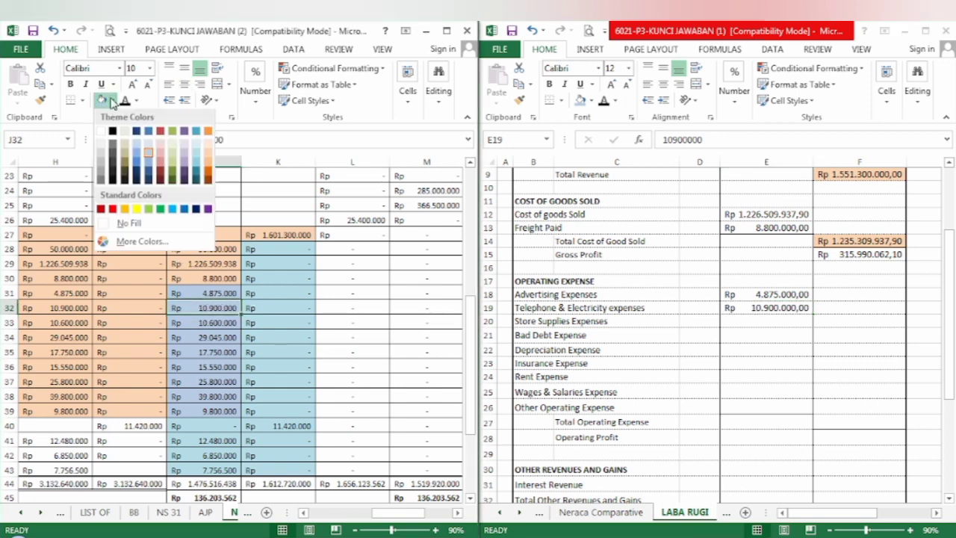
left_click(137, 210)
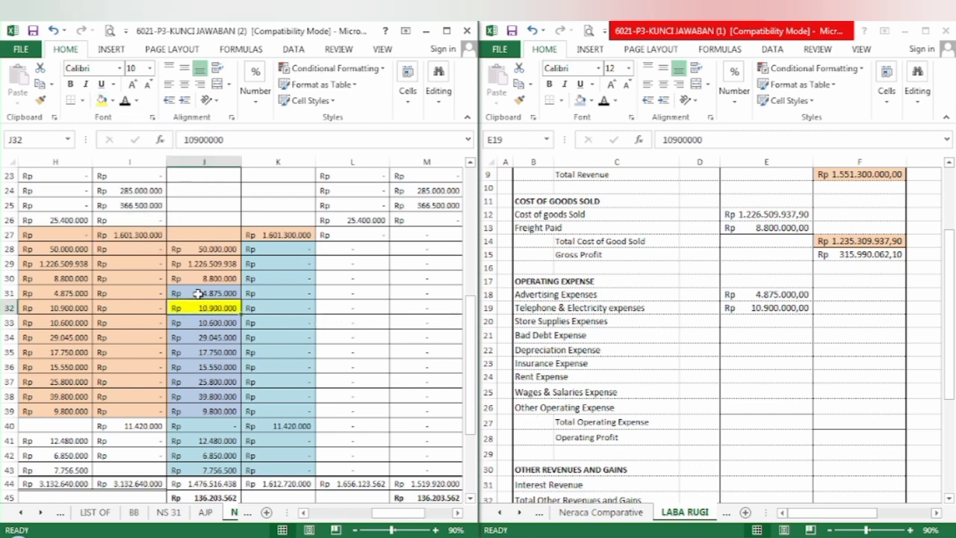
- Reveal the Store Supplies Expenses amount in E20 of LABA RUGI with black font and fill its worksheet amount in J33 with yellow
left_click(739, 314)
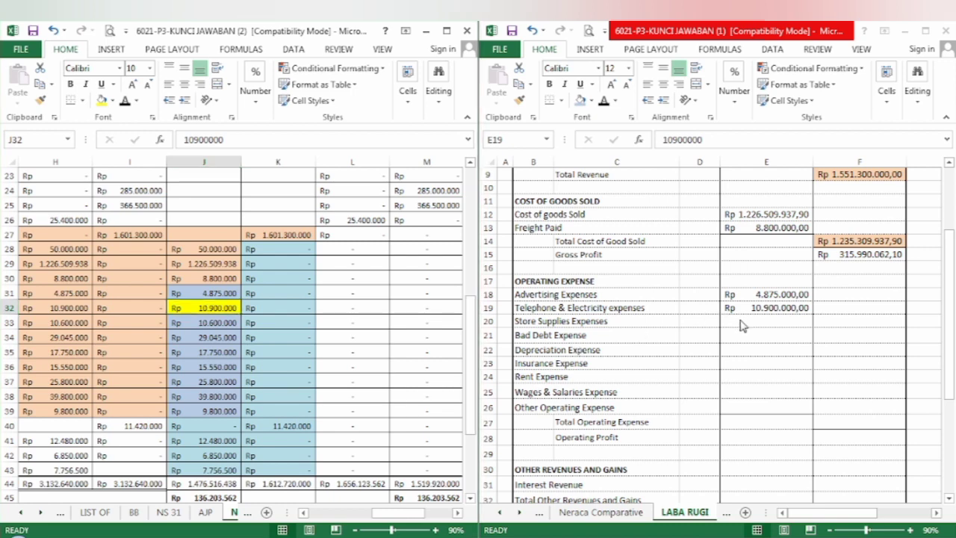
left_click(740, 321)
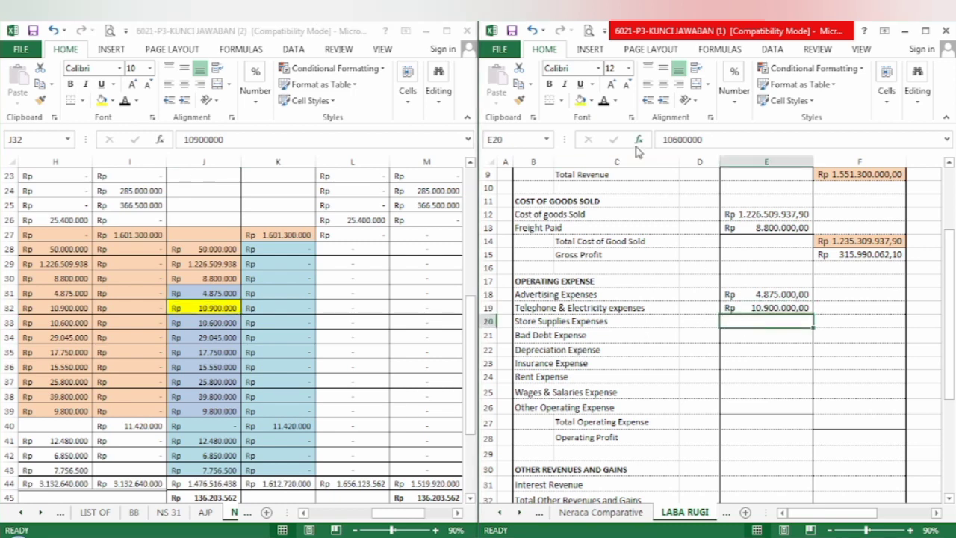
left_click(605, 103)
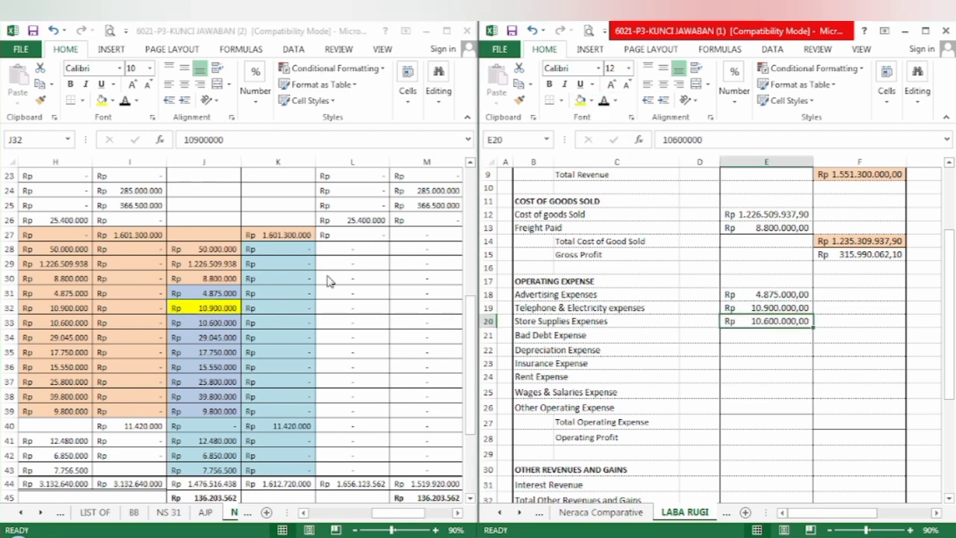
left_click(222, 326)
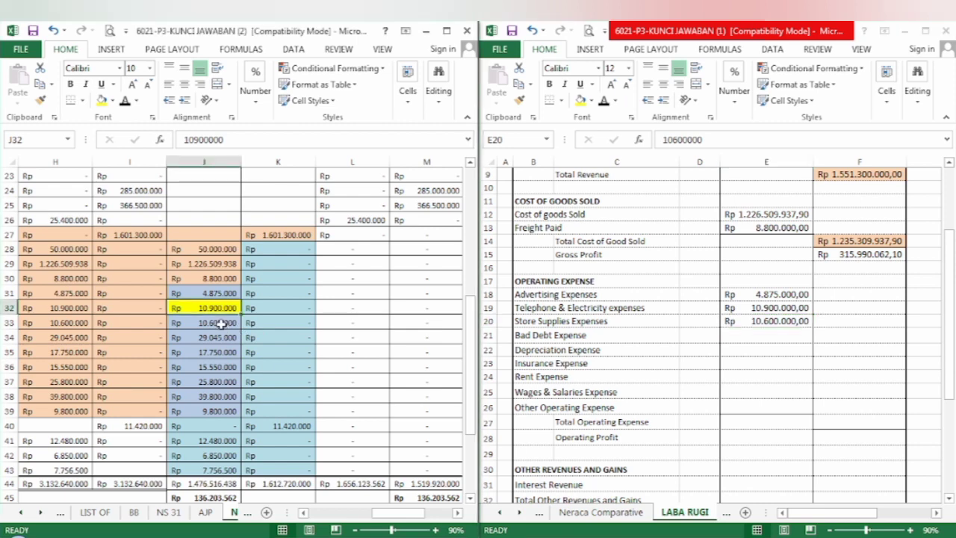
left_click(103, 101)
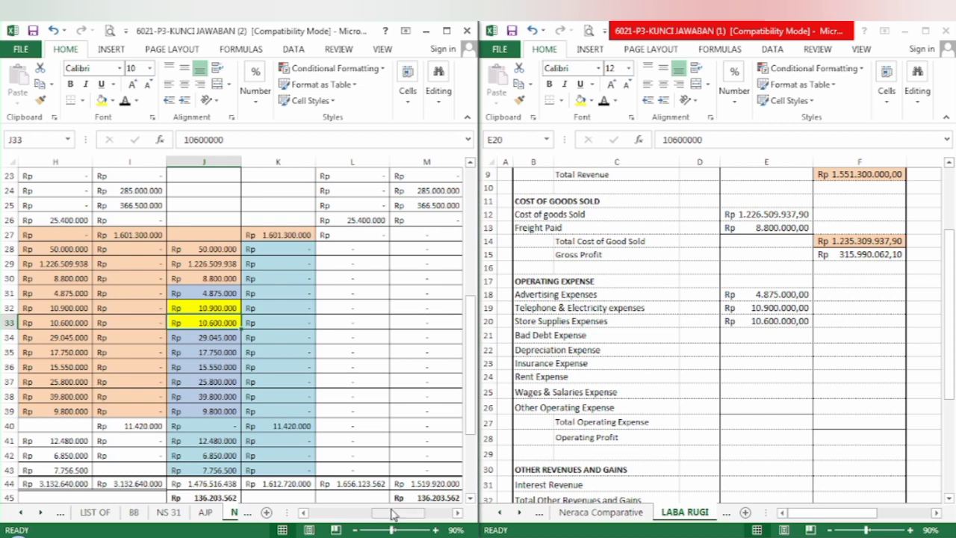
- Reveal the Bad Debt Expense amount in E21 of the LABA RUGI sheet by applying the black font colour
mouse_move(394, 514)
left_mouse_down()
mouse_move(366, 520)
mouse_move(385, 520)
left_mouse_up()
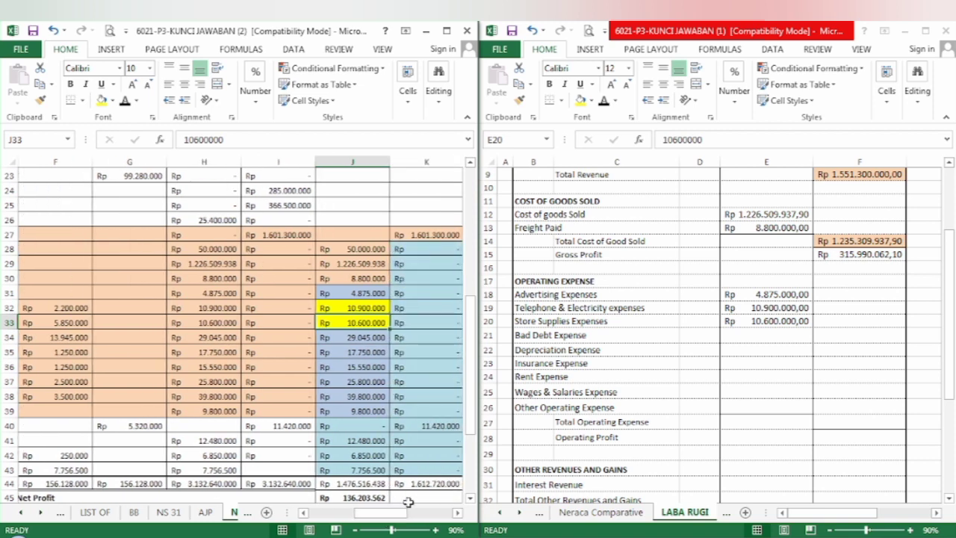
left_click(751, 337)
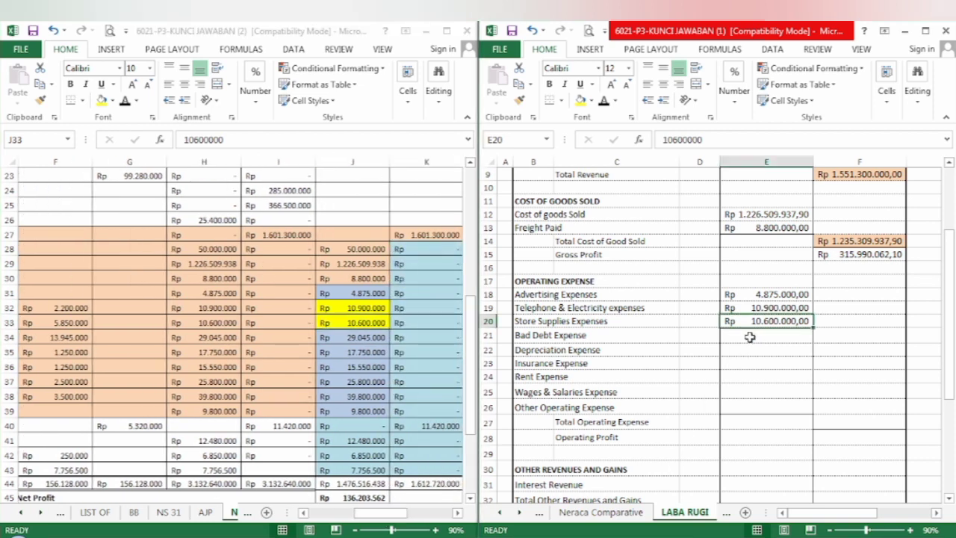
left_click(603, 103)
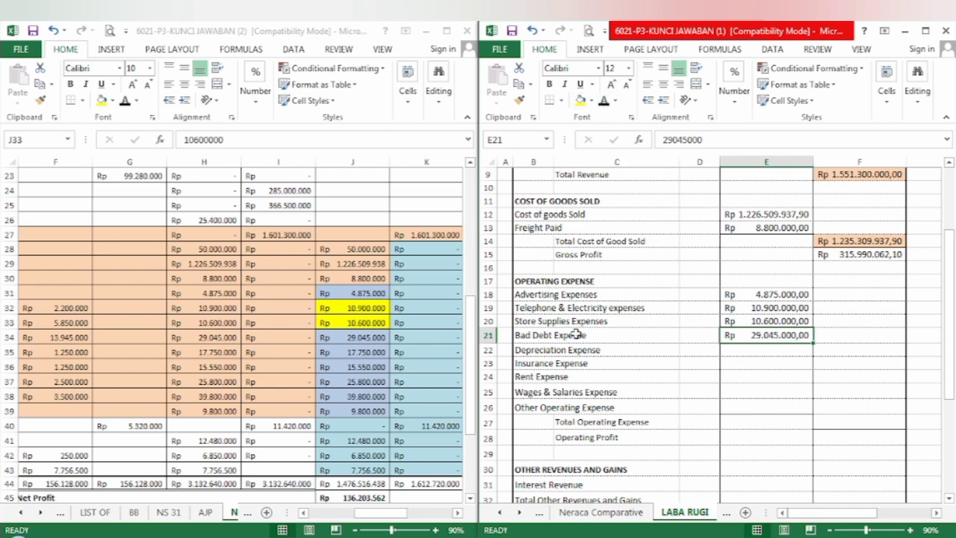
key("Down")
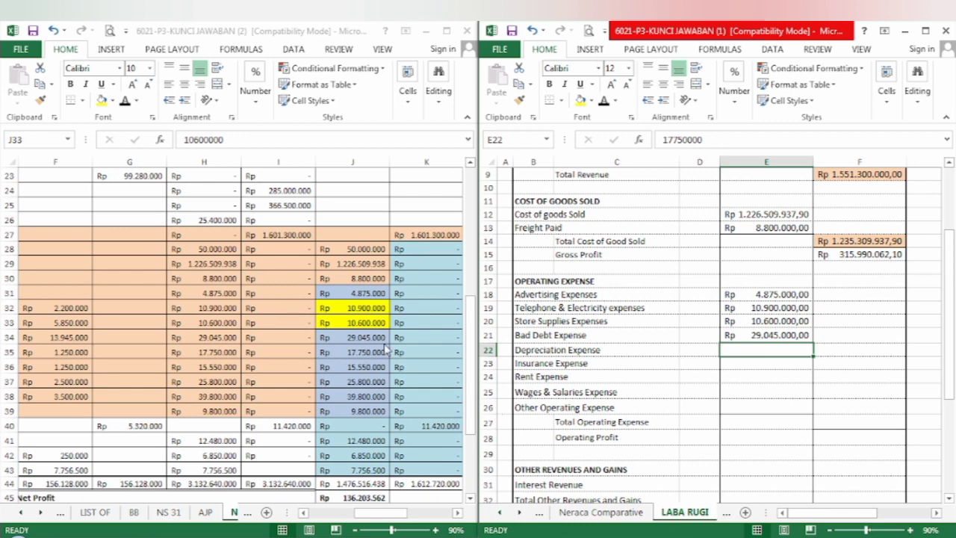
- Fill the bad debt and depreciation expense amounts in J34 and J35 of the worksheet with yellow
left_click(371, 334)
left_click(371, 334)
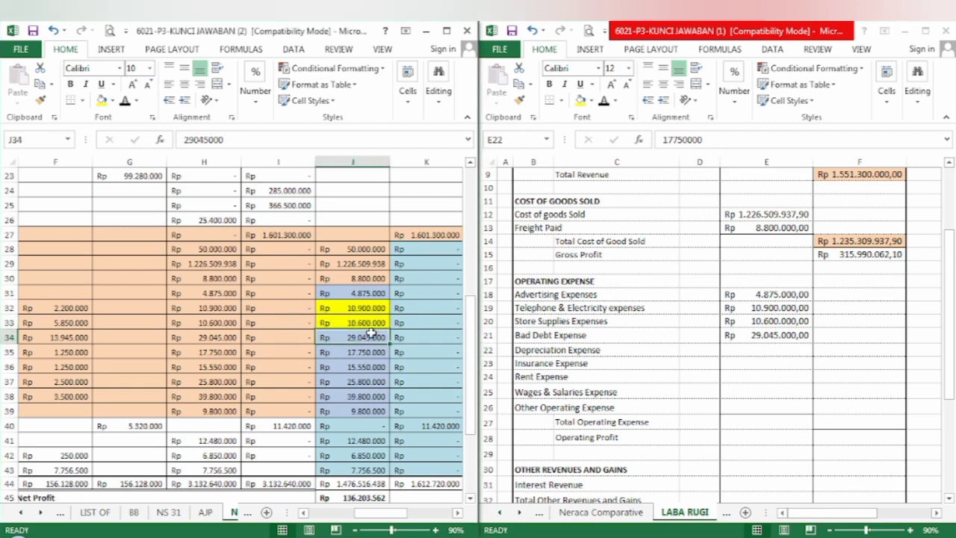
left_click_drag(371, 334, 371, 352)
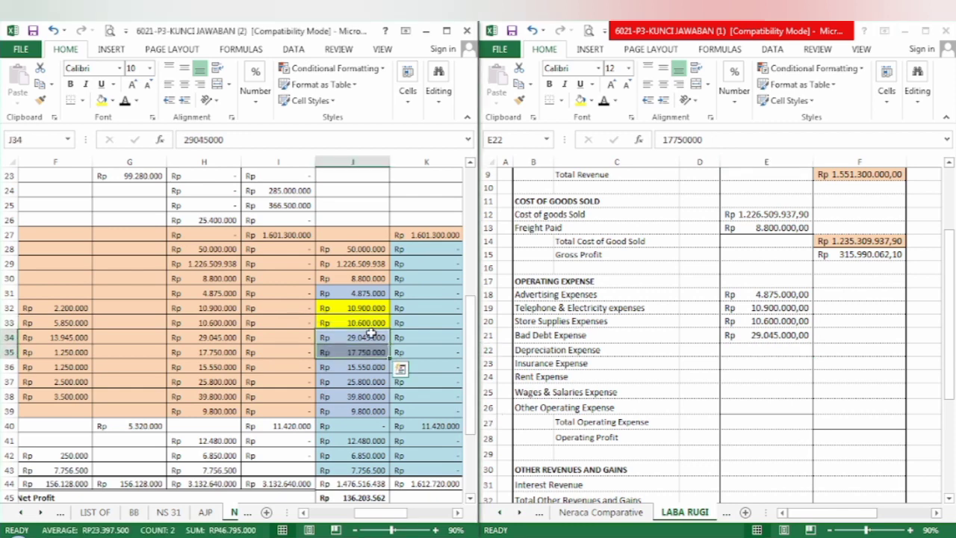
left_click(98, 101)
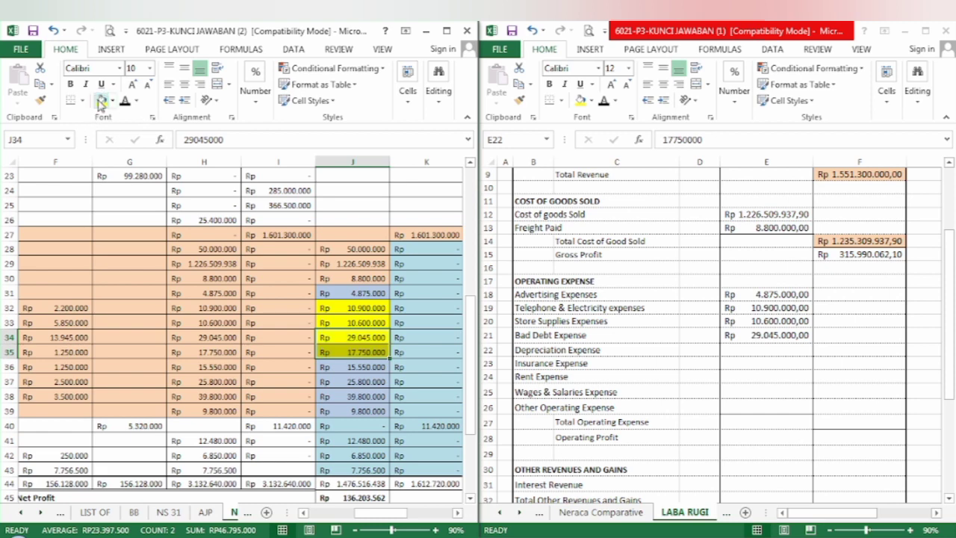
- Reveal the Depreciation through Other Operating Expense amounts in E22 to E26 of the LABA RUGI sheet with the black font colour
left_click(731, 355)
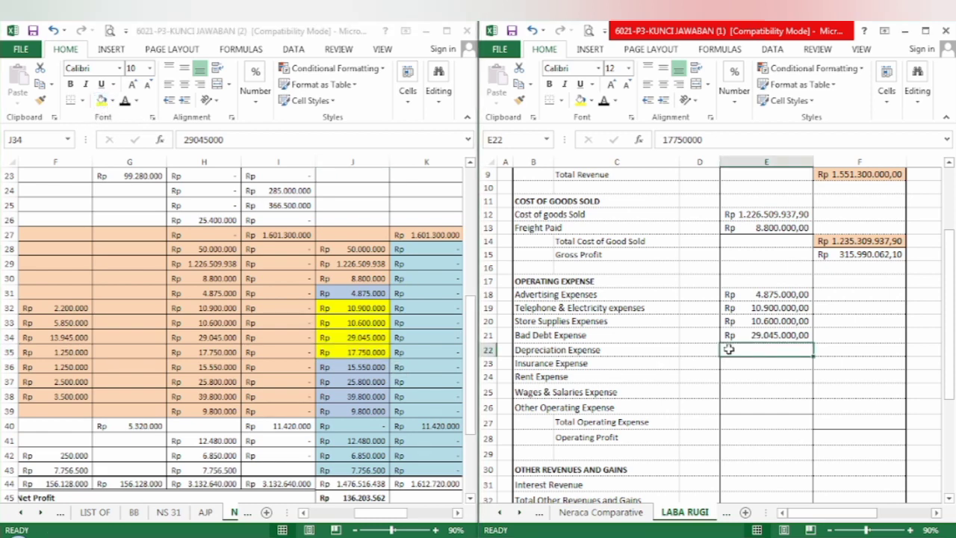
left_click(603, 102)
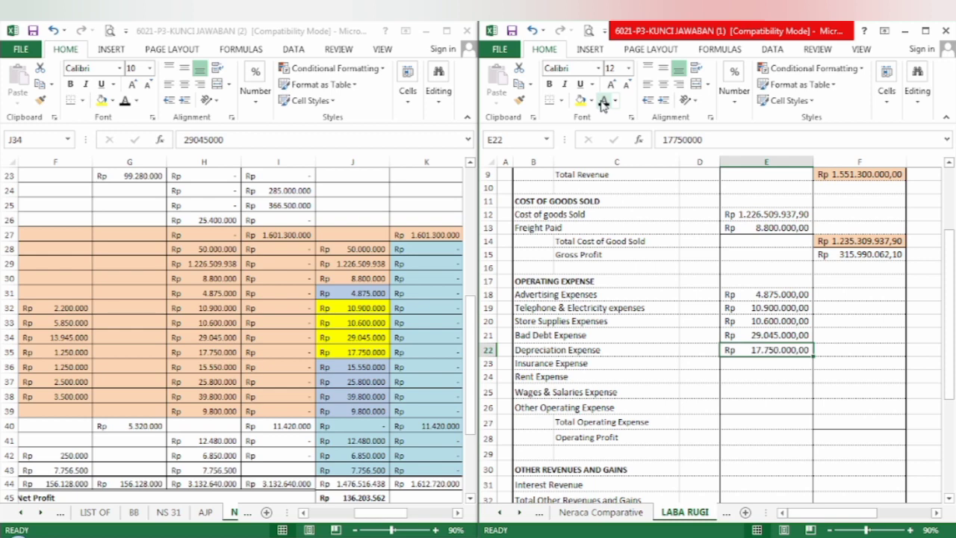
key("Down")
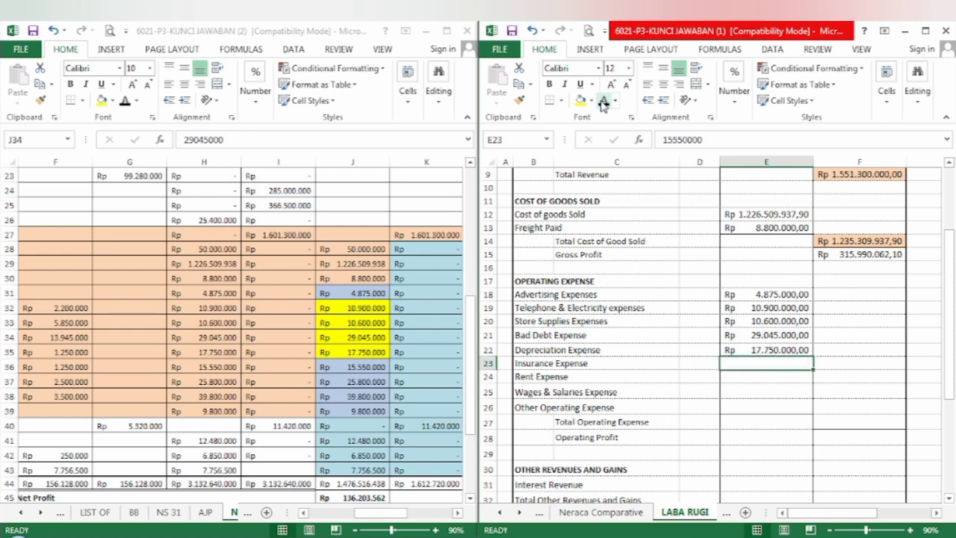
key("shift+Down")
key("shift+Down")
key("shift+Down")
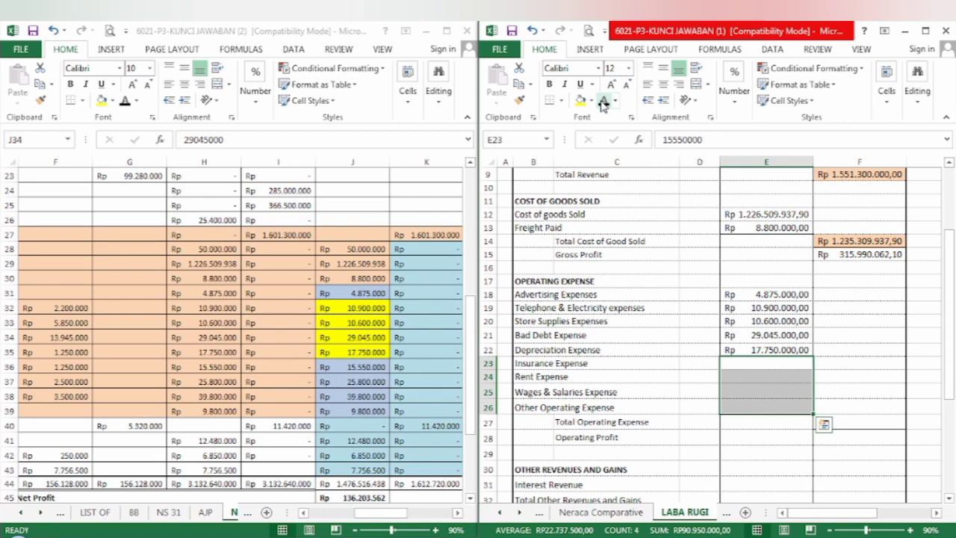
left_click(604, 102)
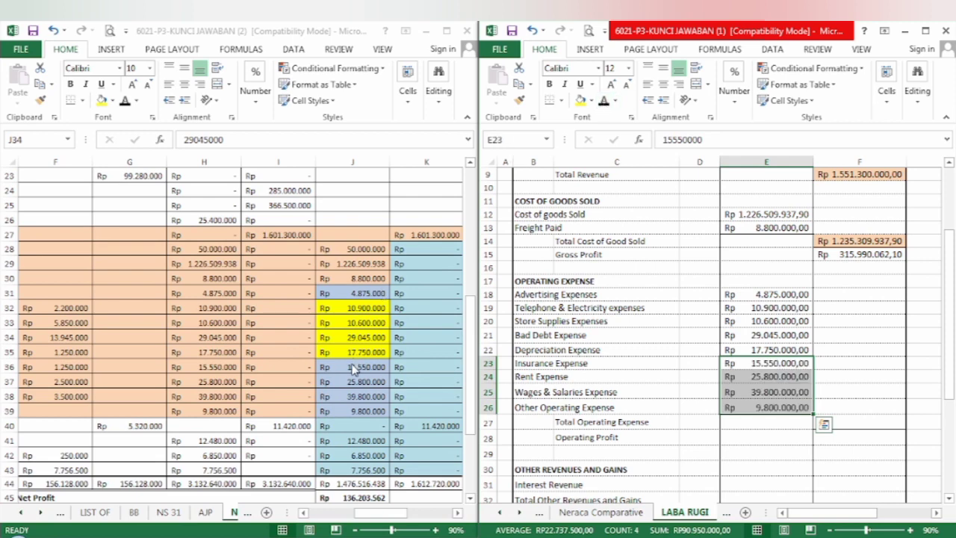
- Fill worksheet amounts J34 to J39 and the operating expense amounts in E18 to E26 of the LABA RUGI sheet with yellow
left_click(353, 369)
key("shift+Down")
key("shift+Down")
key("shift+Down")
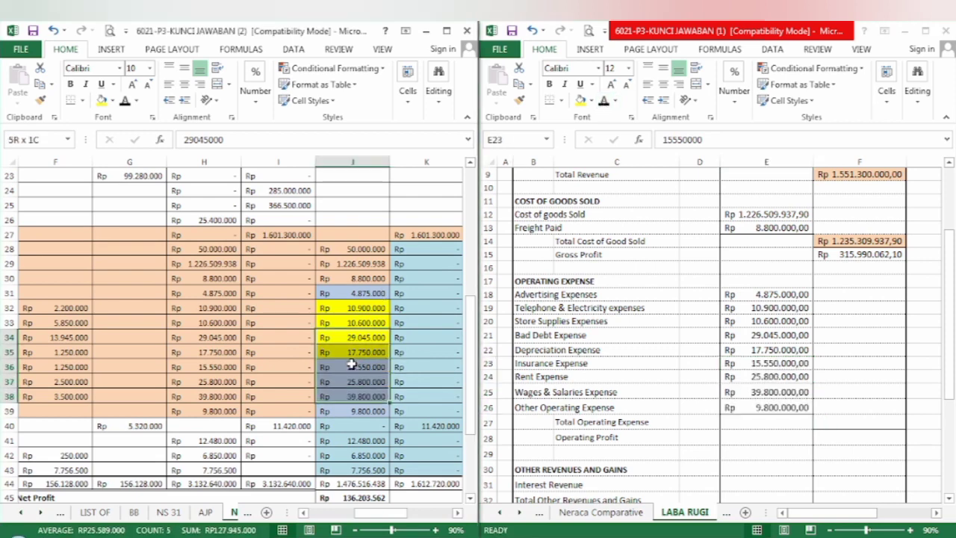
key("shift+Down")
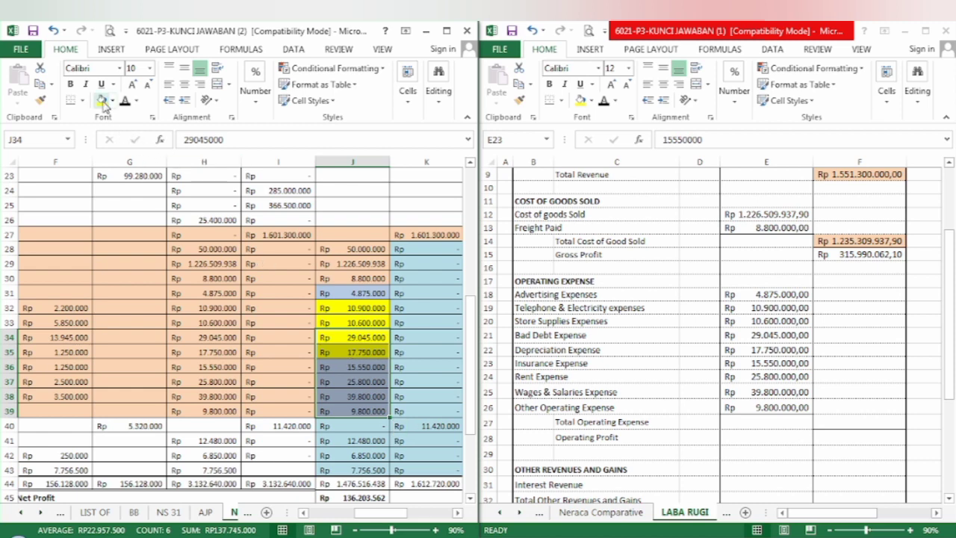
left_click(102, 101)
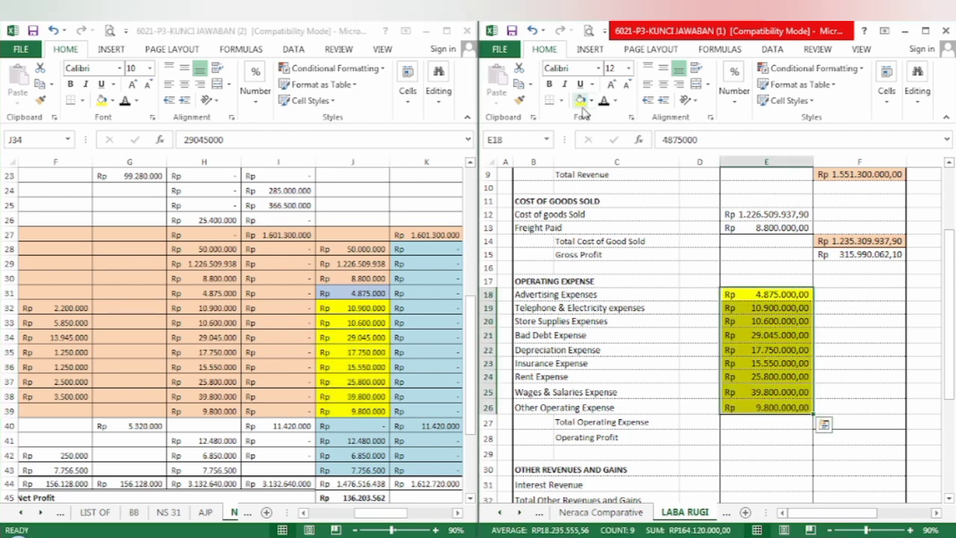
- Reveal the Total Operating Expense amount in F27 of the LABA RUGI sheet by applying the black font colour
left_click(853, 423)
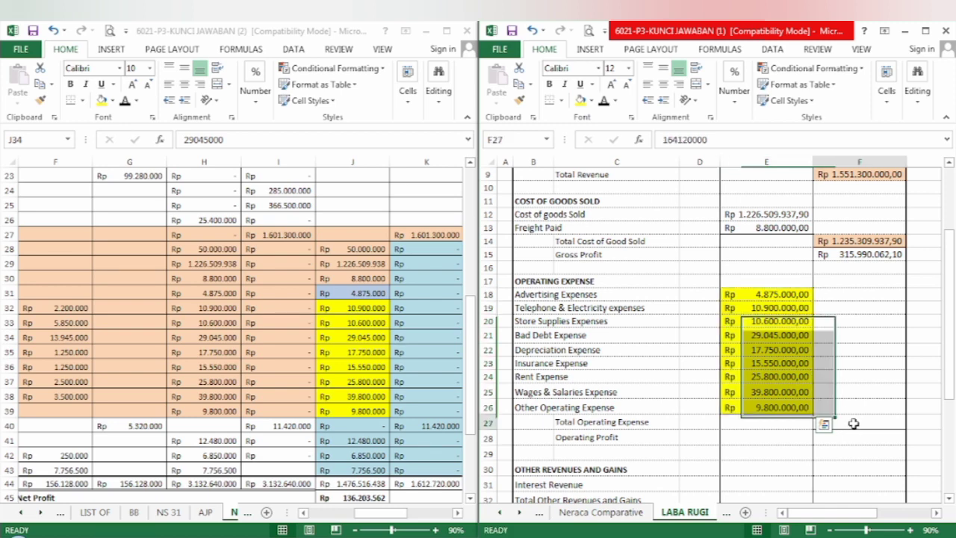
left_click(605, 100)
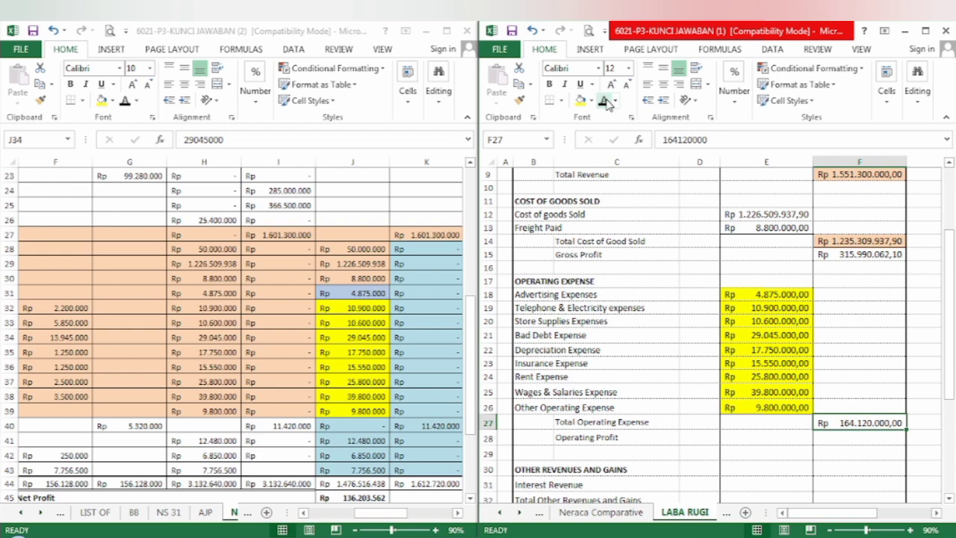
- Fill the Gross Profit amount in F15 and the Total Operating Expense amount in F27 of the LABA RUGI sheet with yellow
key("Up")
key("Up")
key("Up")
key("Up")
key("Up")
key("Up")
key("Up")
key("Up")
key("Up")
key("Up")
key("Up")
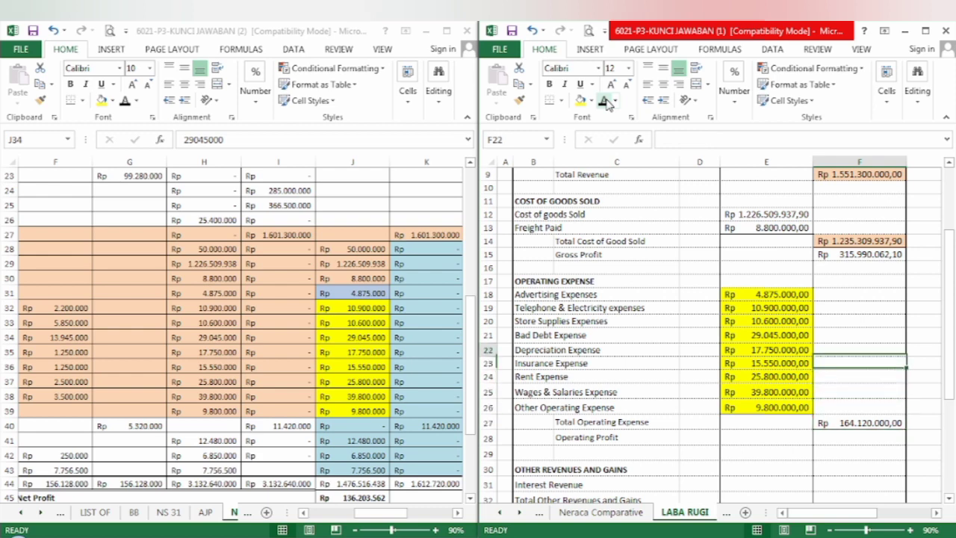
key("Up")
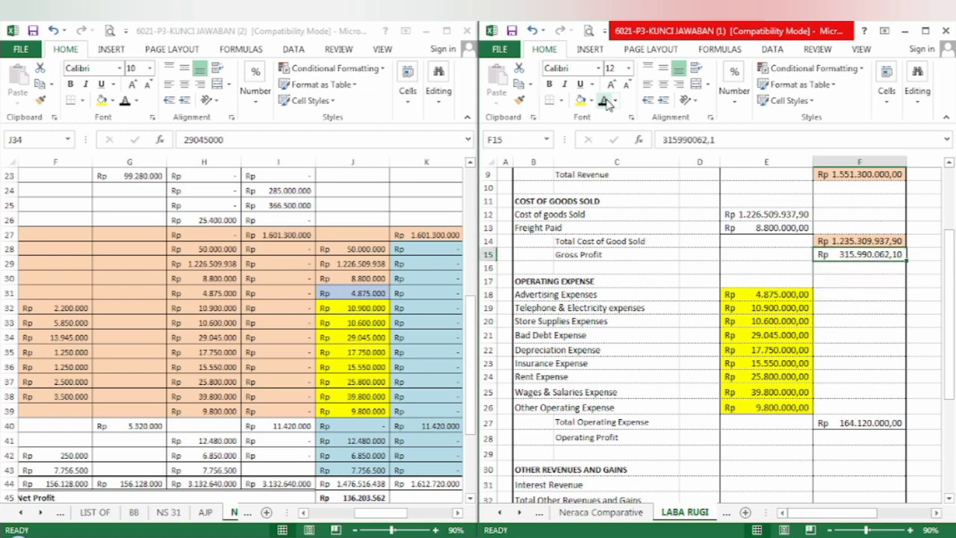
left_click(580, 101)
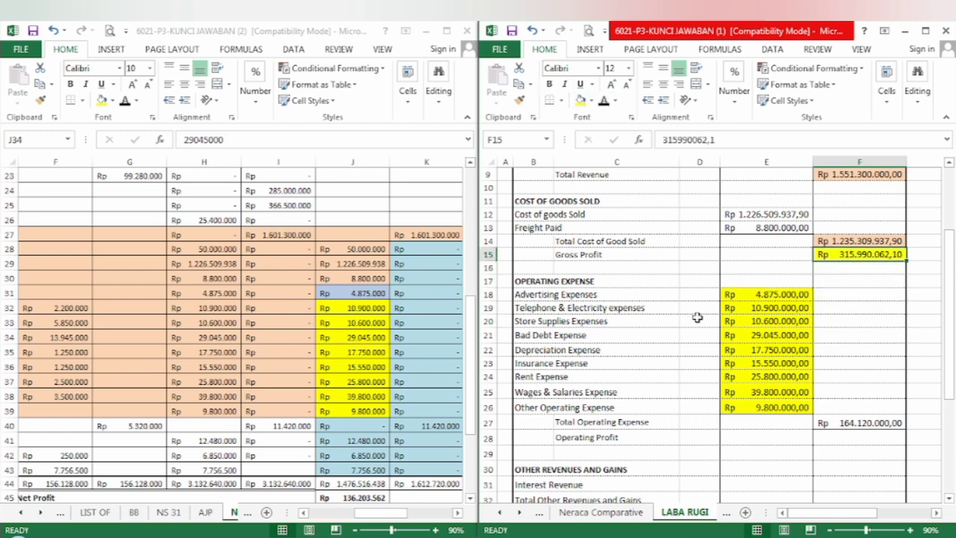
left_click(841, 425)
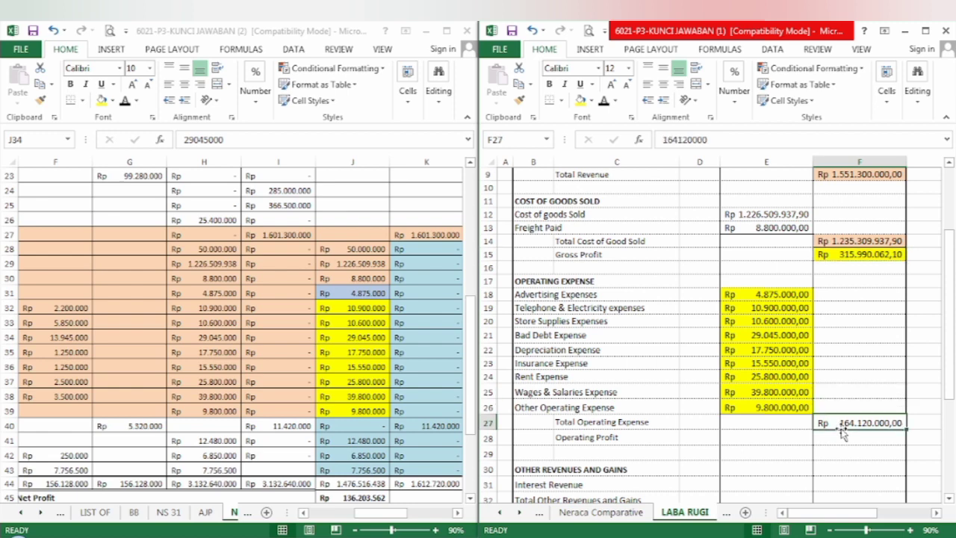
left_click(580, 100)
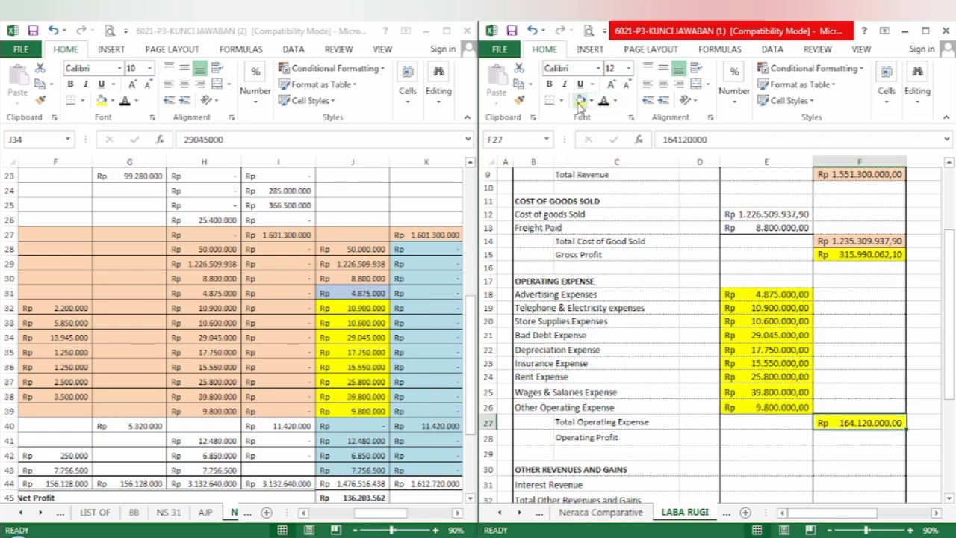
- Reveal the Operating Profit amount in F28 of the LABA RUGI sheet by applying the black font colour
key("Return")
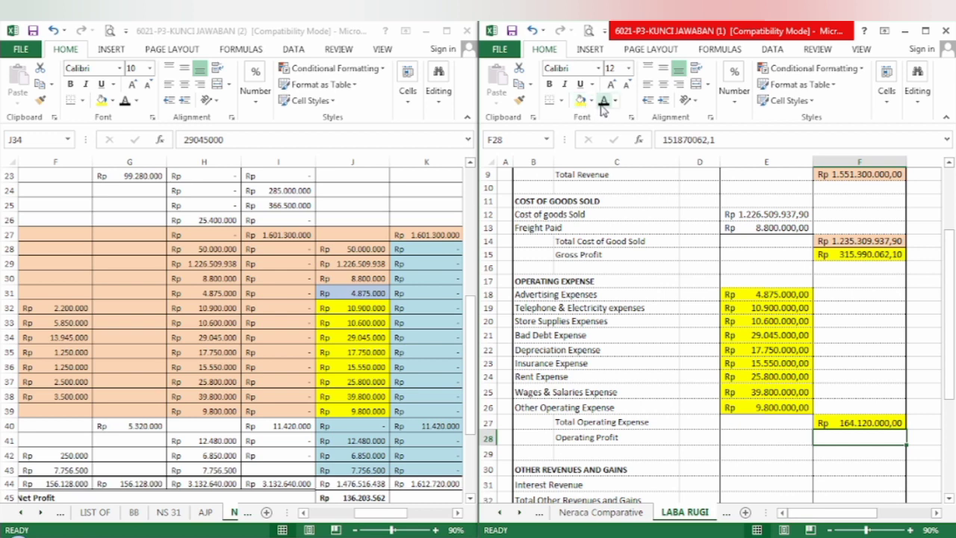
left_click(605, 107)
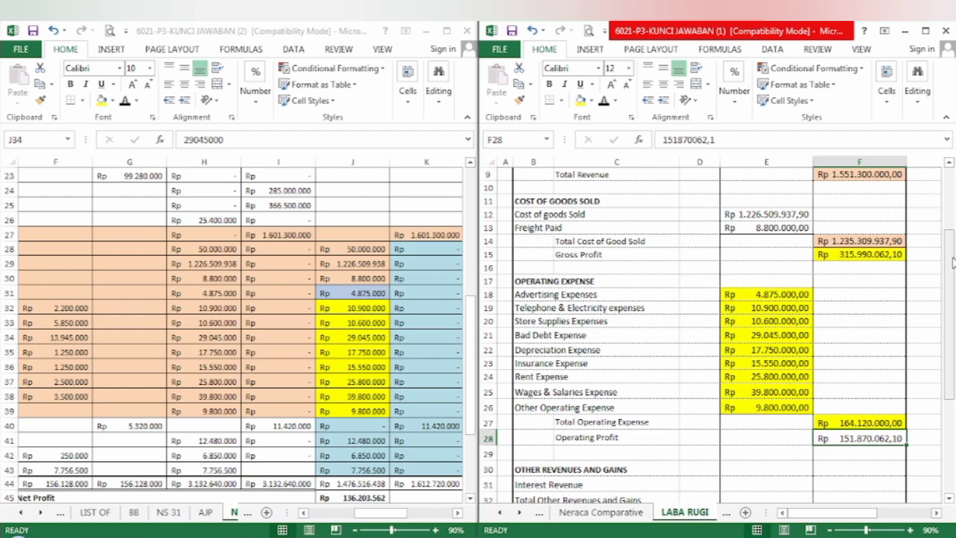
left_click_drag(952, 261, 953, 272)
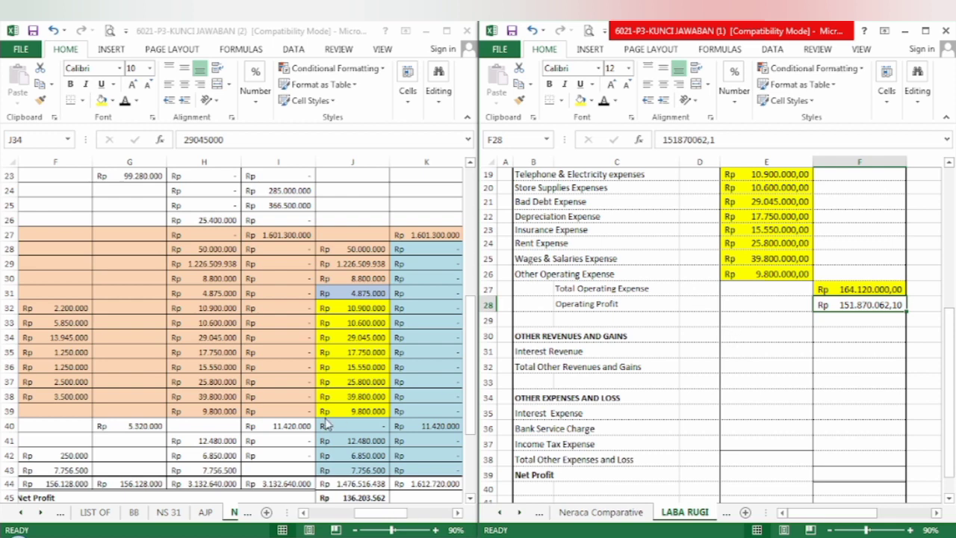
- Fill the Interest Revenue row of the worksheet, from C40 to K40, with yellow
left_click_drag(351, 338, 351, 410)
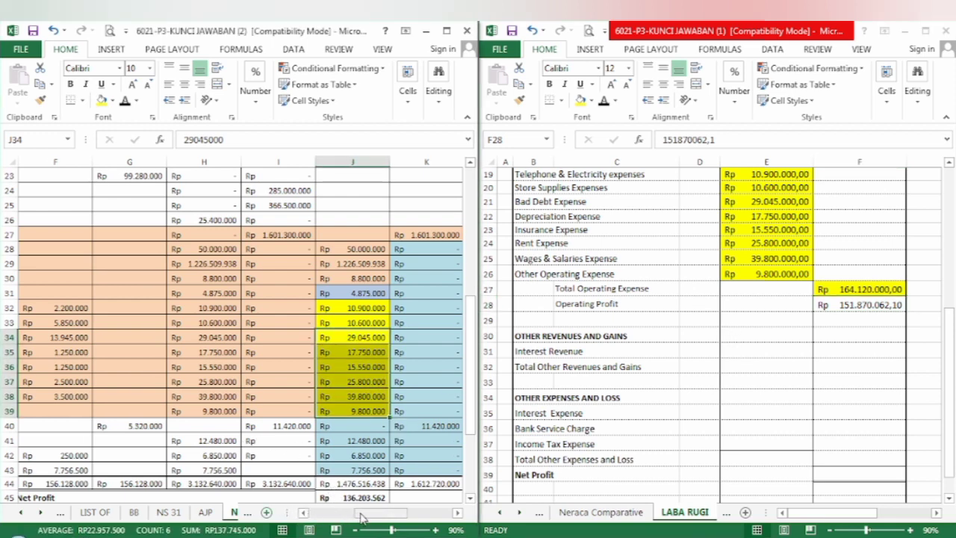
left_click_drag(364, 513, 295, 515)
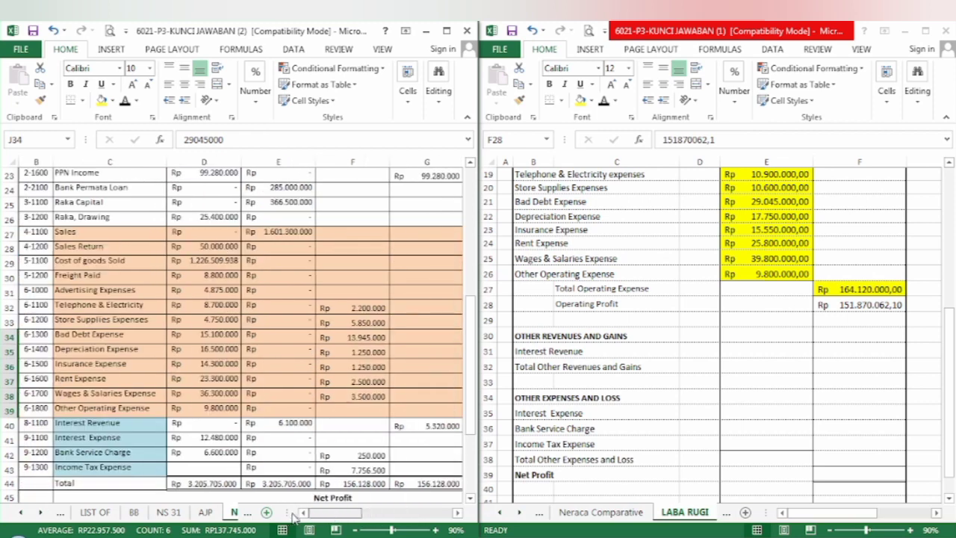
left_click(103, 424)
key("shift+Right")
key("shift+Right")
key("shift+Right")
key("shift+Right")
key("shift+Right")
key("shift+Right")
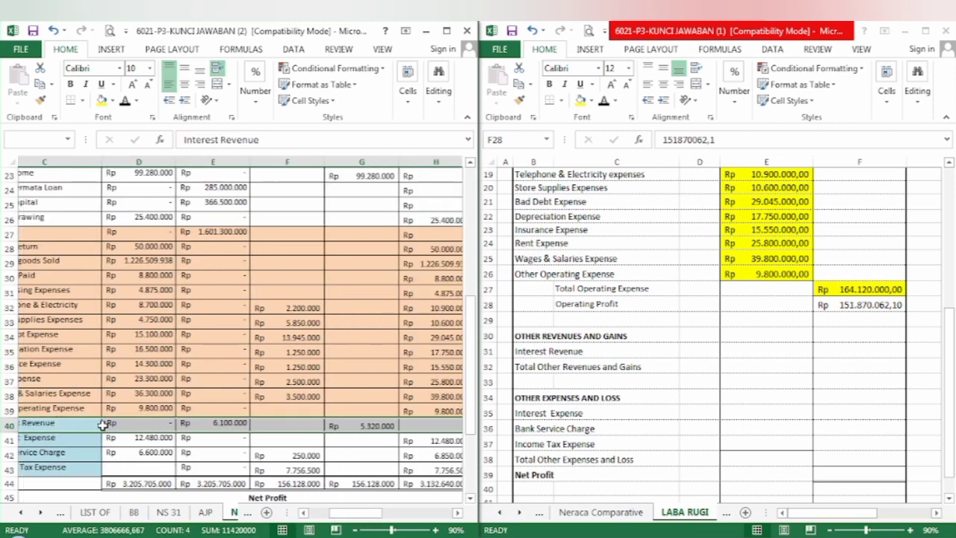
key("shift+Right")
key("shift+Right")
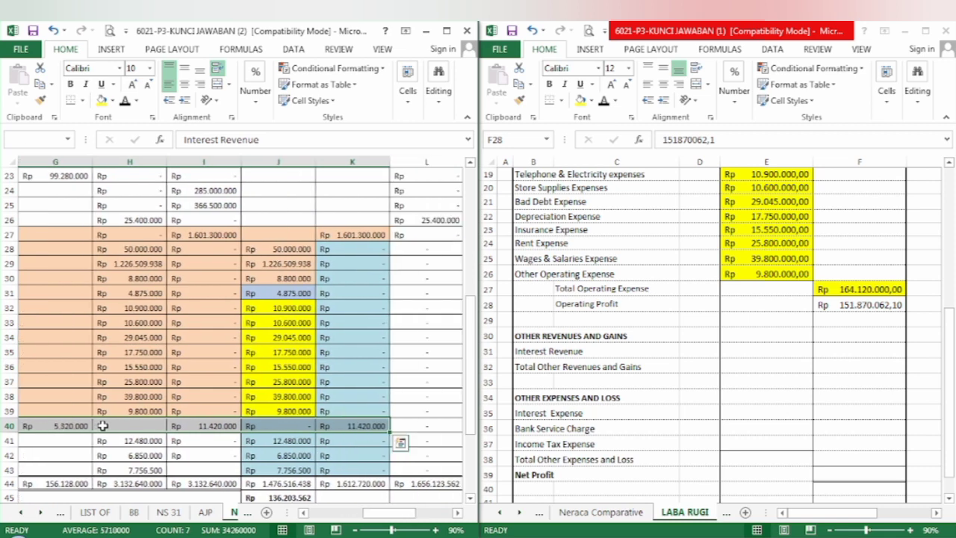
left_click(103, 103)
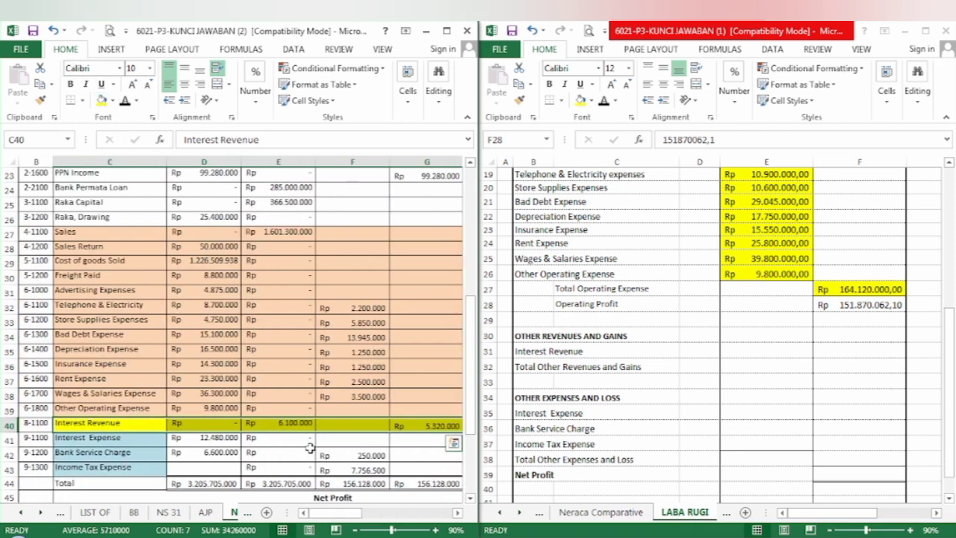
- Reveal the Interest Revenue amount in E31 and the Total Other Revenues and Gains amount in F32 of the LABA RUGI sheet with black font
left_click_drag(331, 514, 391, 525)
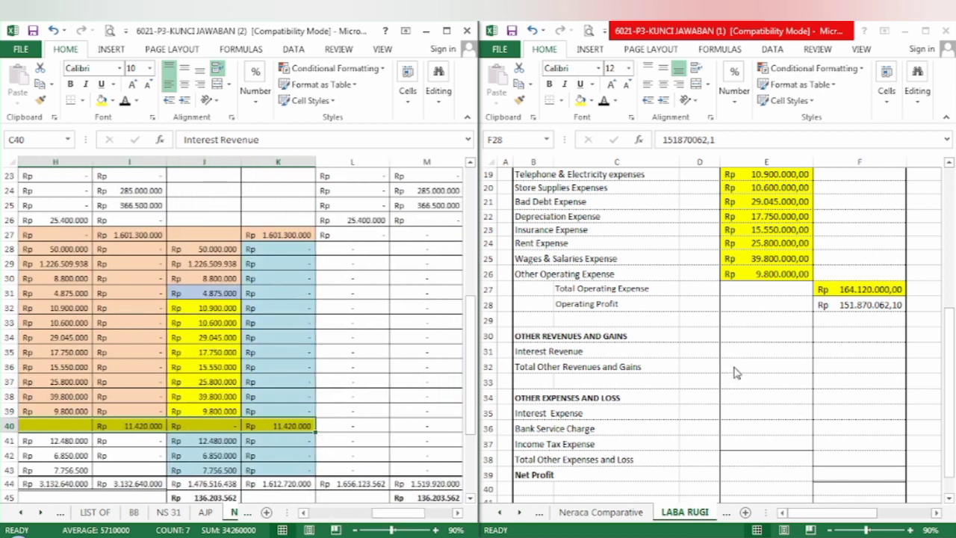
left_click(755, 351)
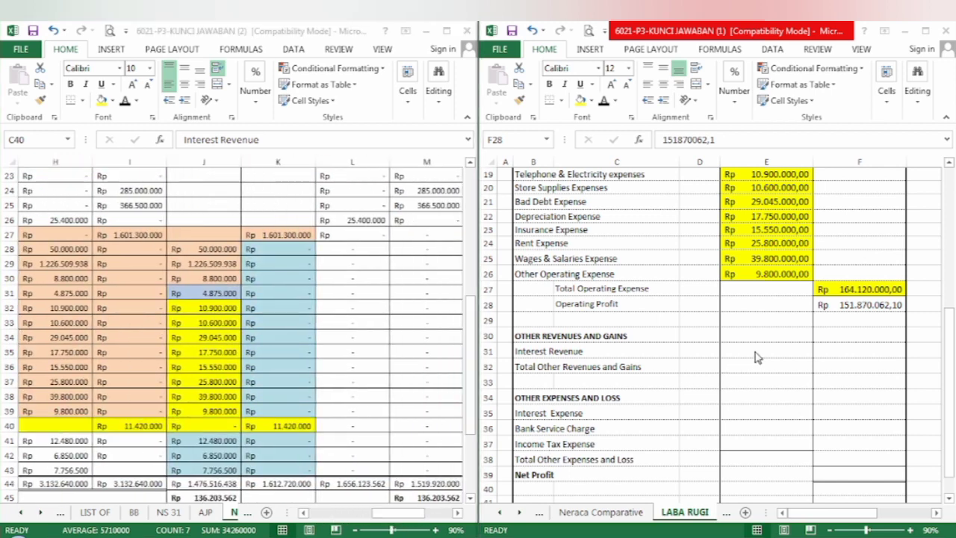
left_click(755, 351)
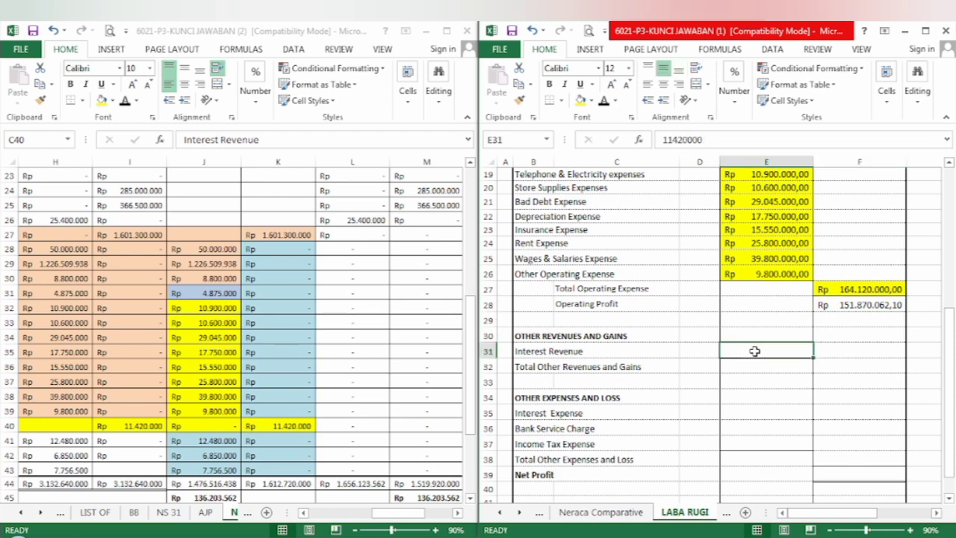
left_click(604, 103)
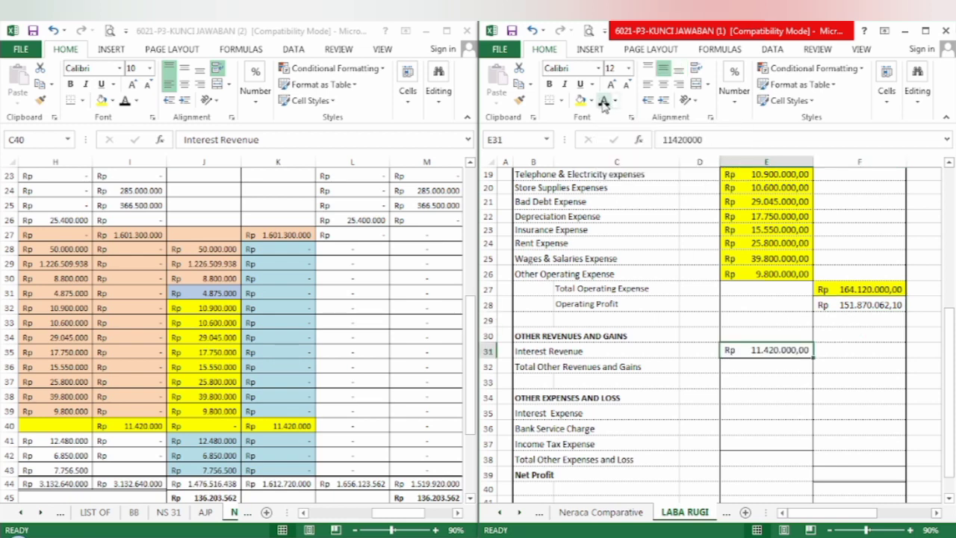
key("Down")
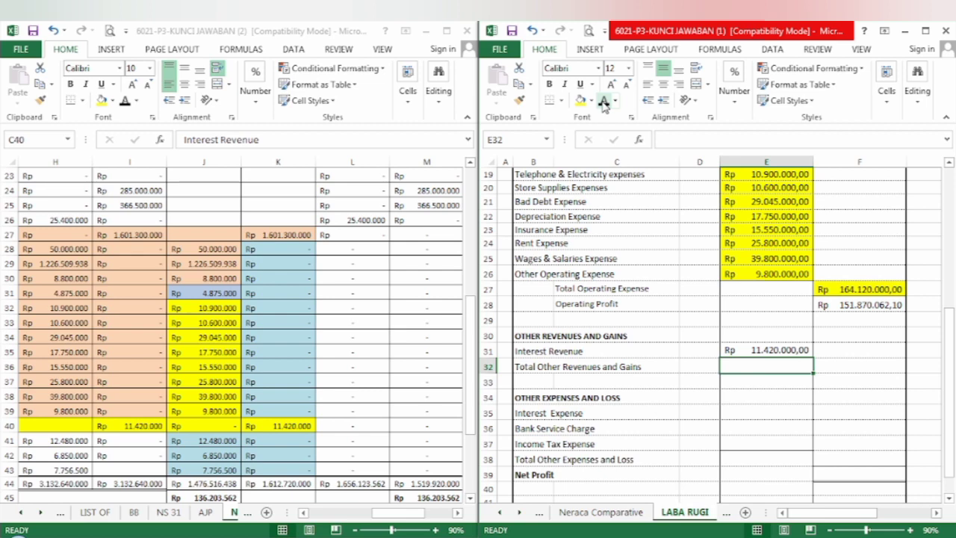
key("Right")
left_click(605, 105)
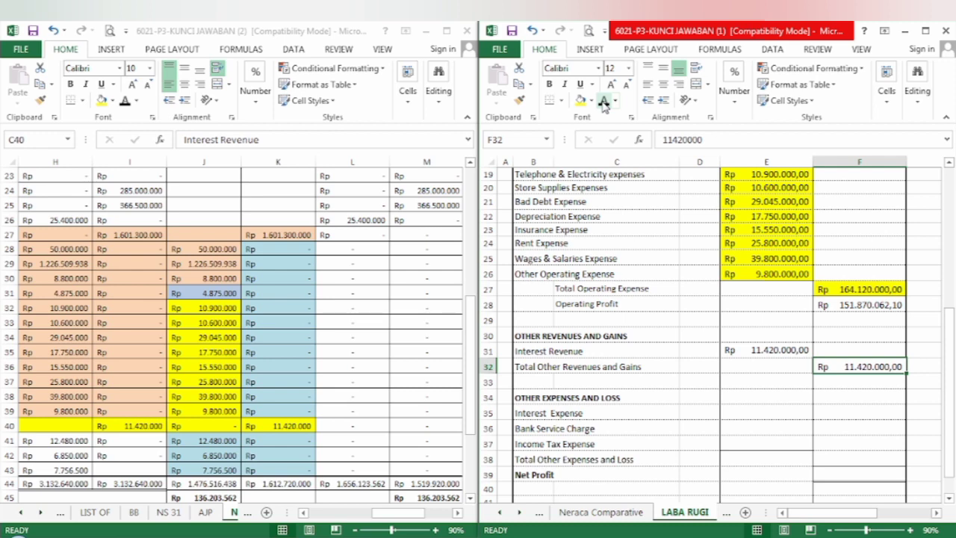
key("Down")
key("Down")
key("Down")
key("Left")
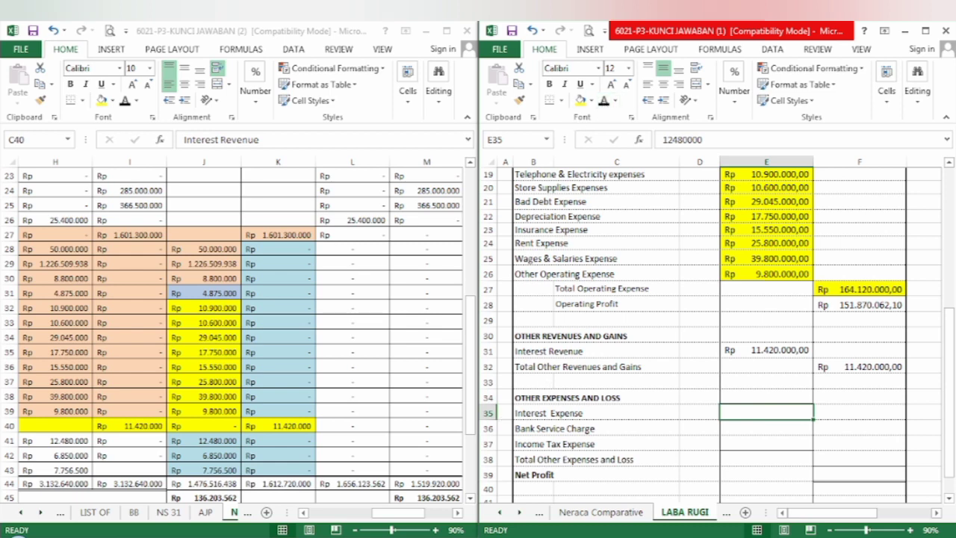
- Fill the Interest Expense, Bank Service Charge and Income Tax Expense rows of the worksheet, C41 to J43, with light purple
left_click_drag(382, 512, 319, 513)
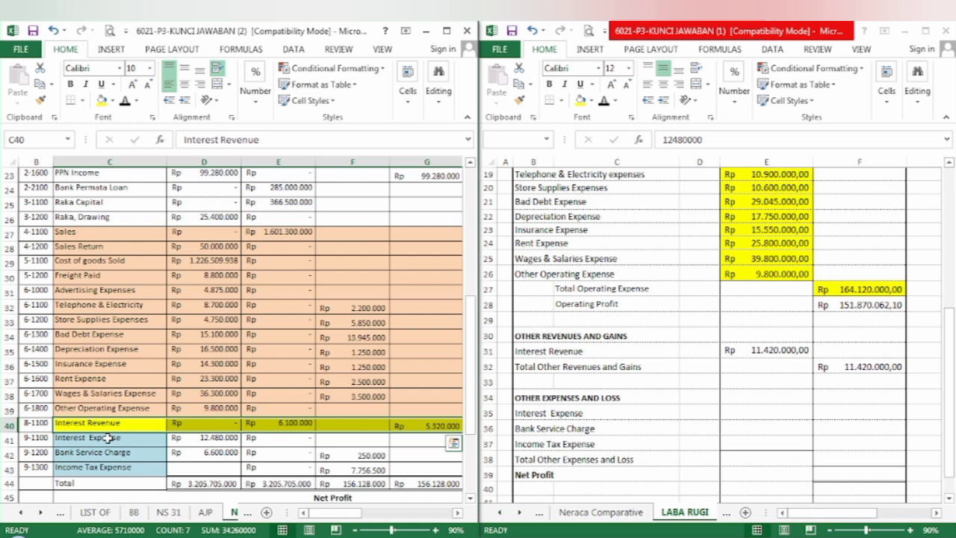
left_click(109, 438)
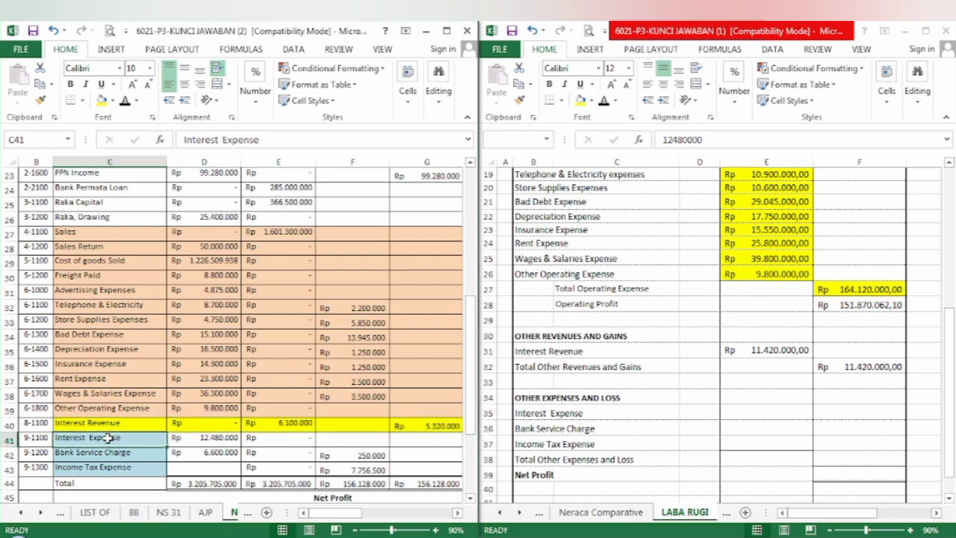
key("shift+Down")
key("shift+Down")
key("shift+Right")
key("shift+Right")
key("shift+Right")
key("shift+Right")
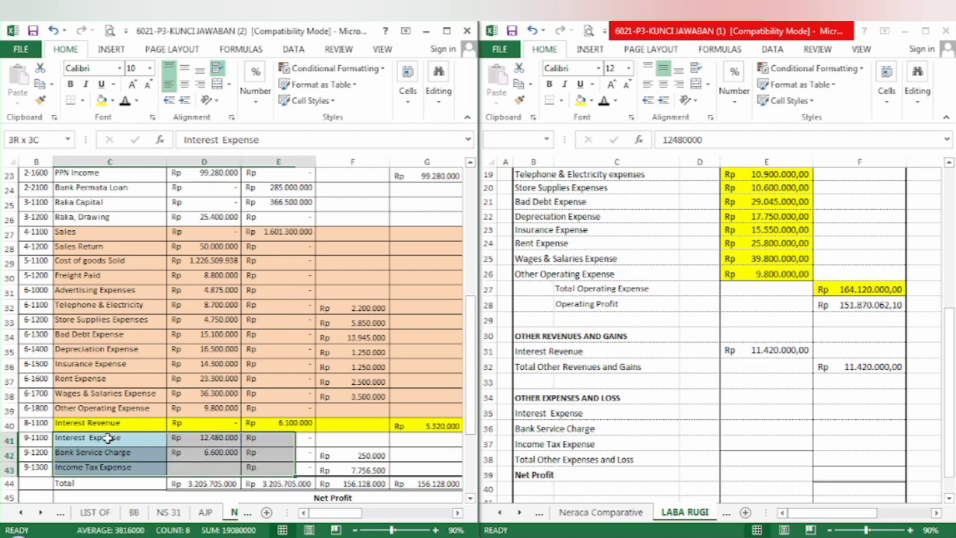
key("shift+Right")
key("shift+Right")
key("shift+Right")
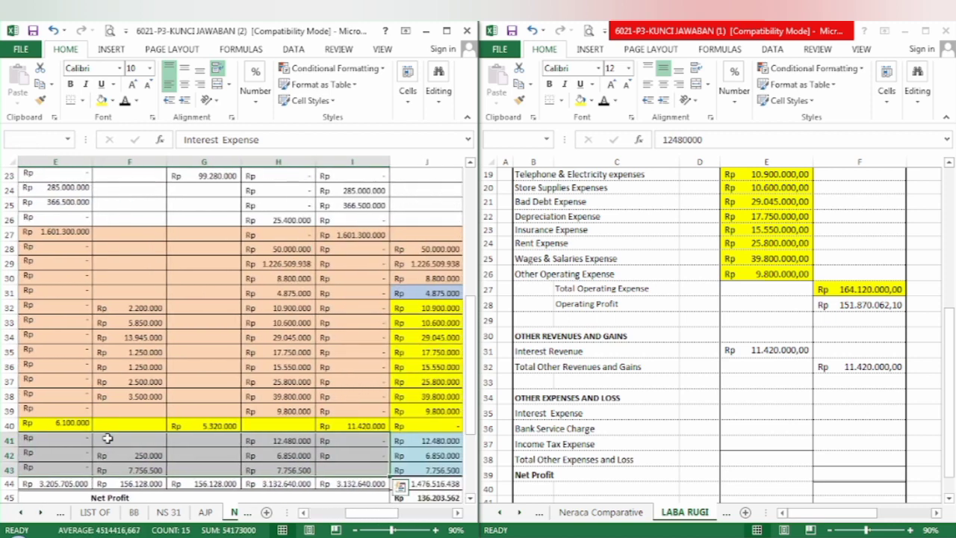
scroll(108, 439, "right", 1)
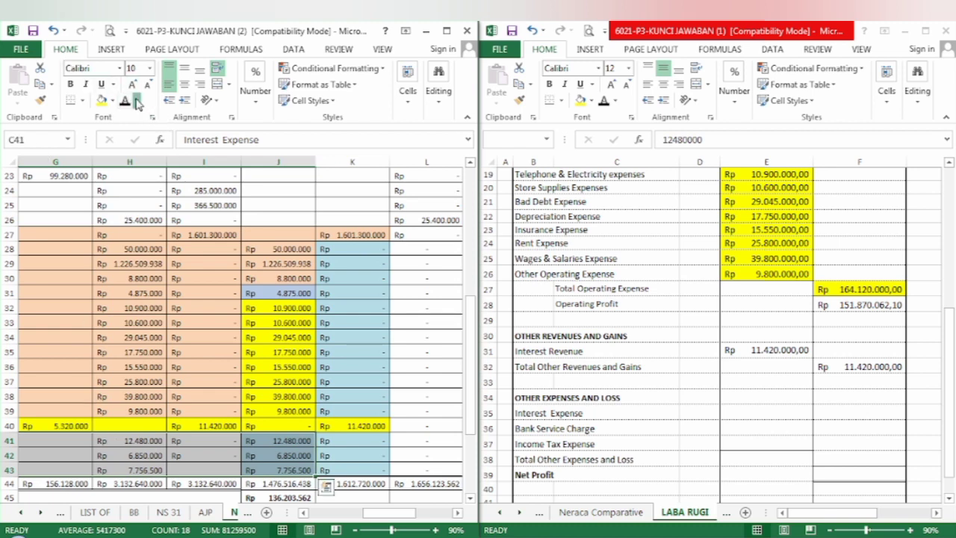
left_click(137, 100)
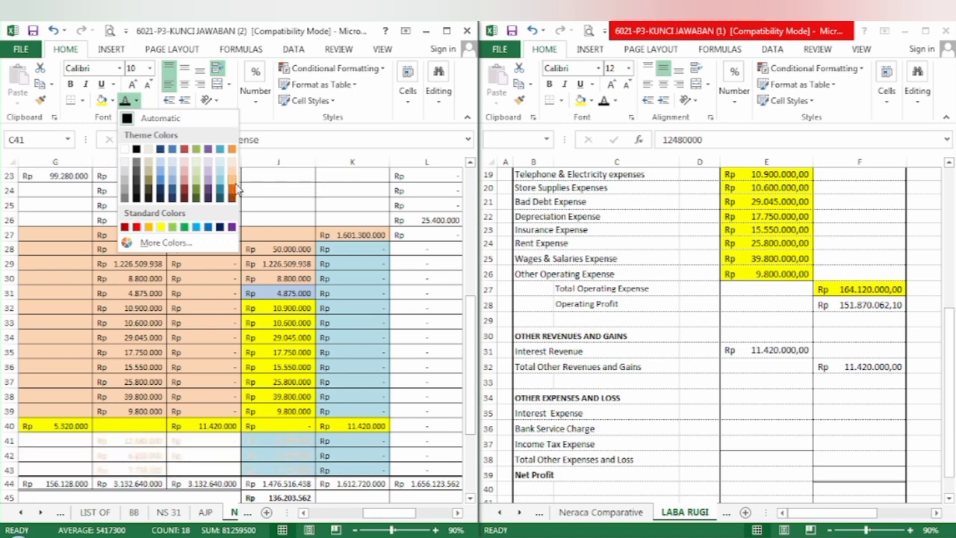
left_click(101, 102)
left_click(101, 103)
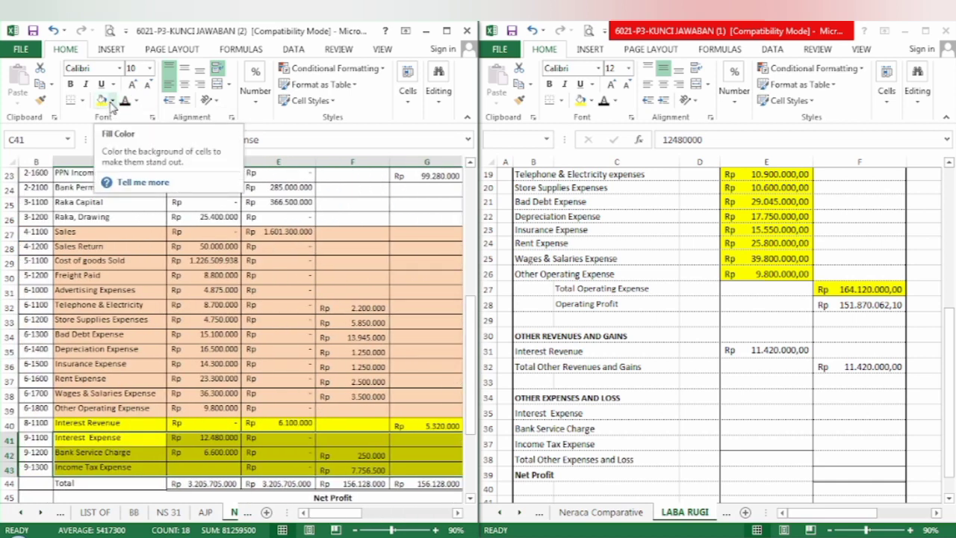
left_click(111, 103)
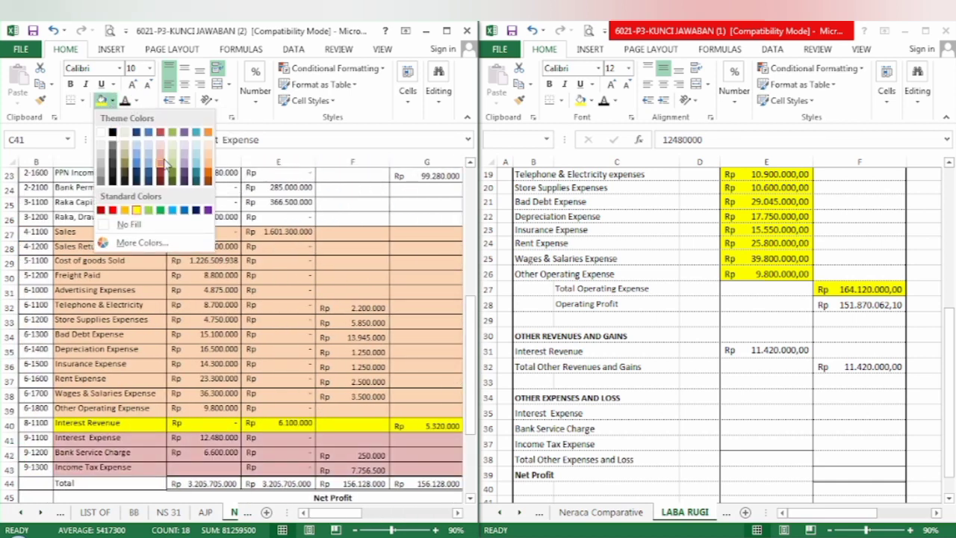
left_click(185, 163)
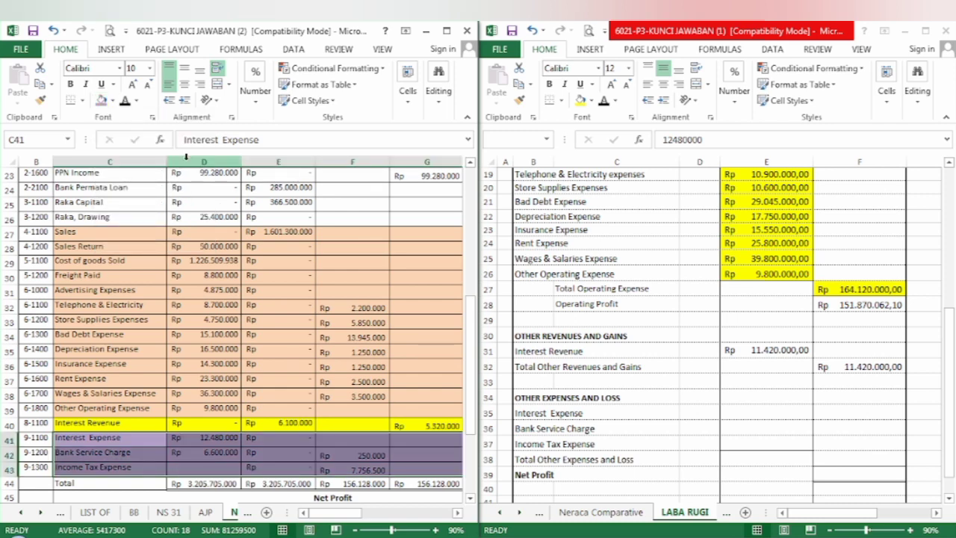
- Reveal the Interest Expense, Bank Service Charge and Income Tax Expense amounts in E35 to E37 of the LABA RUGI sheet with black font
key("Right")
key("Right")
key("Right")
key("Right")
key("Right")
key("Right")
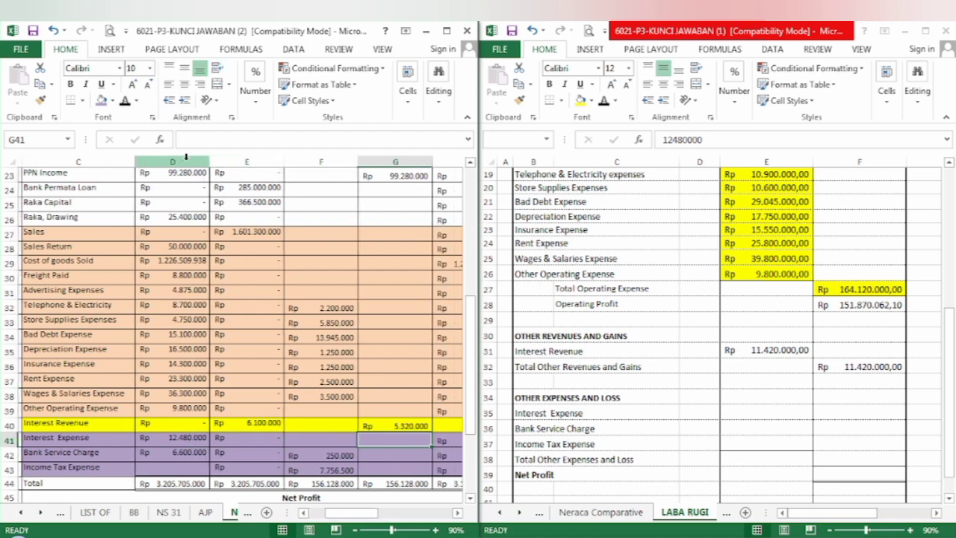
key("Right")
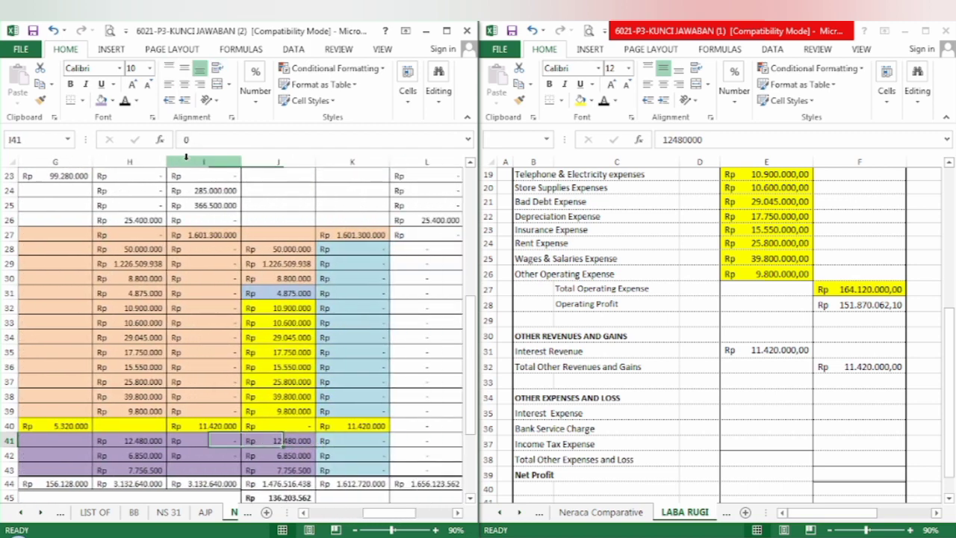
left_click(737, 414)
key("shift+Down")
key("shift+Down")
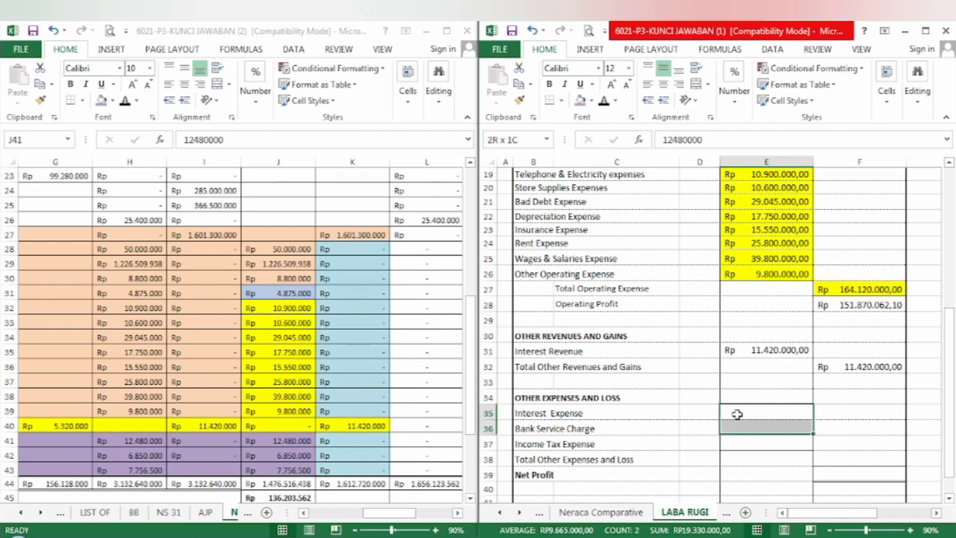
left_click(603, 101)
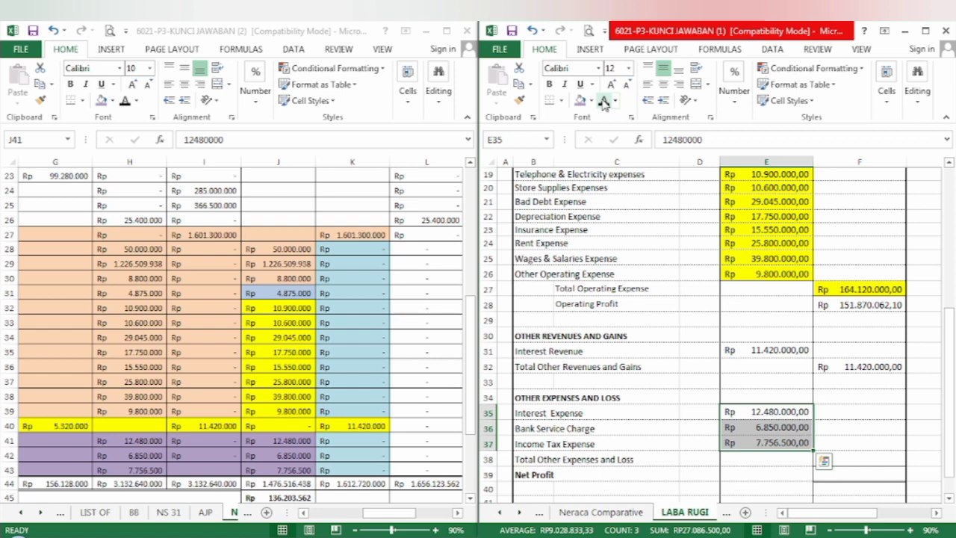
- Reveal the Total Other Expenses and Loss amount in F38 of the LABA RUGI sheet with the black font colour
key("Down")
key("Down")
key("Down")
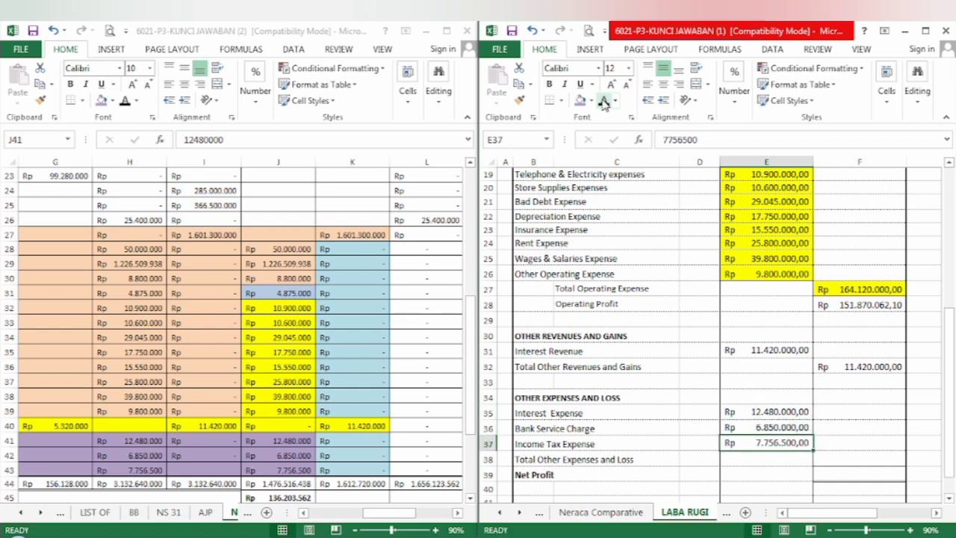
key("Right")
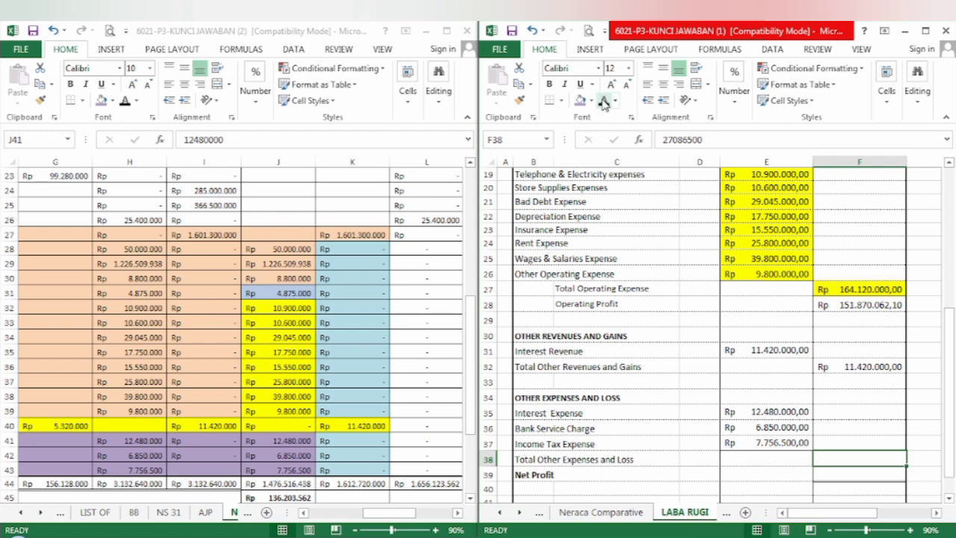
left_click(603, 102)
left_click(532, 31)
left_click(560, 31)
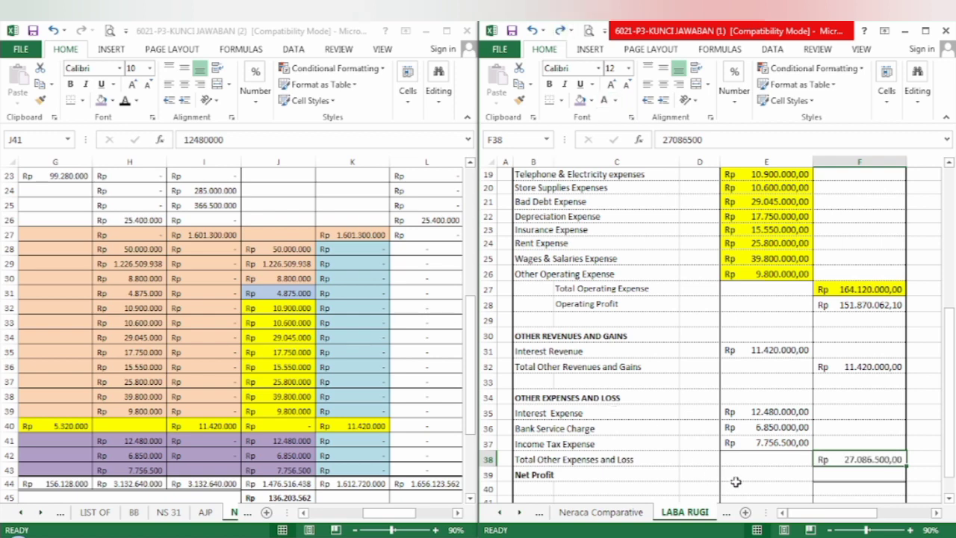
- Fill the Operating Profit amount in F28 and the Total Other Revenues and Gains amount in F32 of the LABA RUGI sheet with light purple
left_click(854, 307)
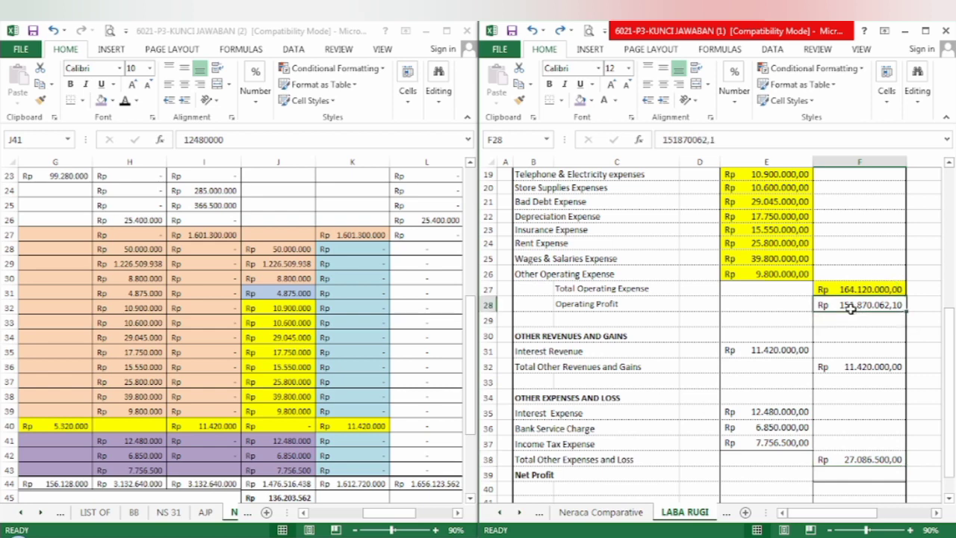
left_click(619, 105)
left_click(579, 103)
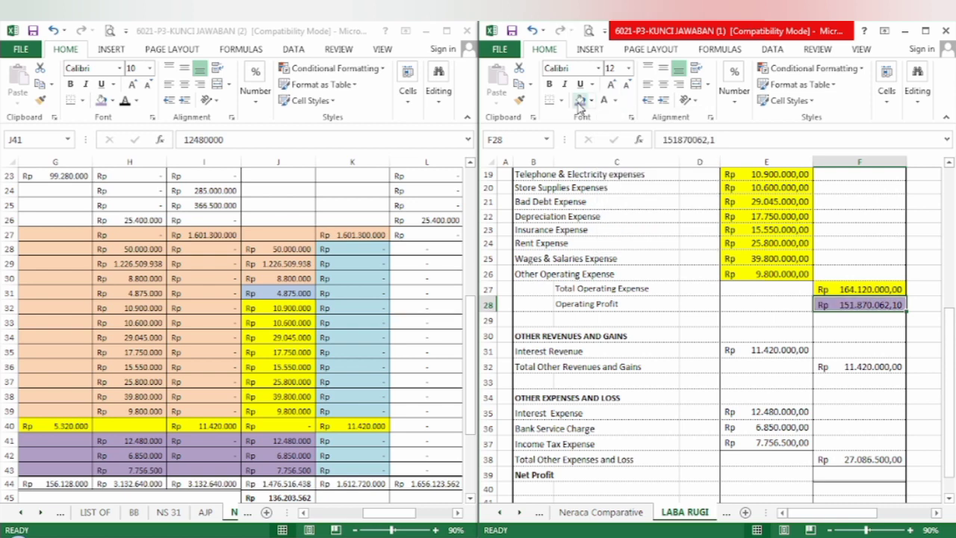
left_click(848, 366)
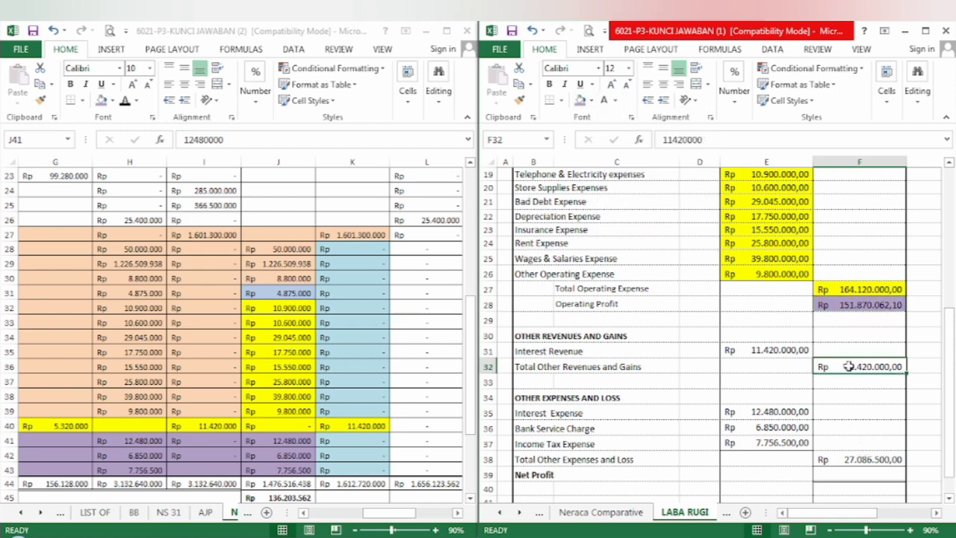
left_click(579, 102)
key("Return")
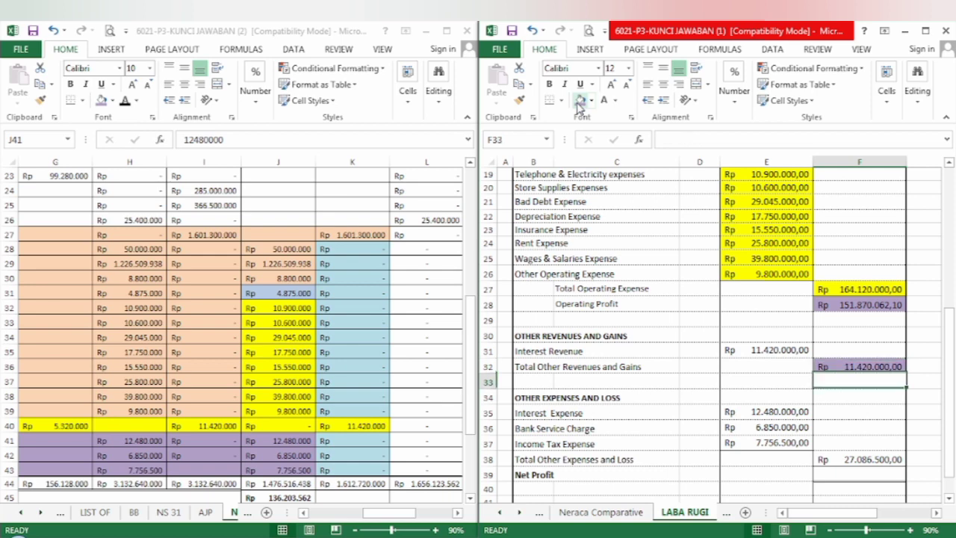
- Fill the Total Other Expenses and Loss amount in F38 of the LABA RUGI sheet with light purple
key("Down")
key("Down")
key("Down")
key("Down")
key("Down")
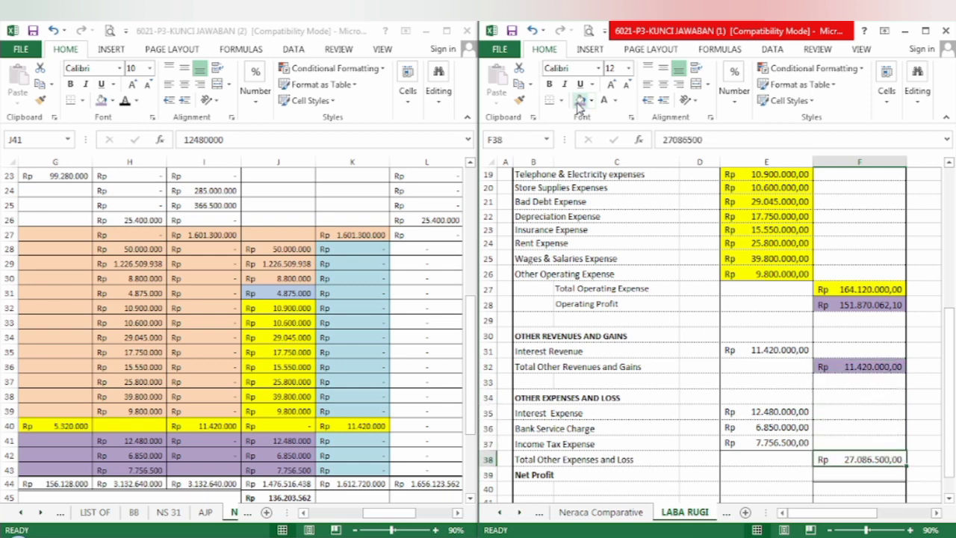
left_click(578, 102)
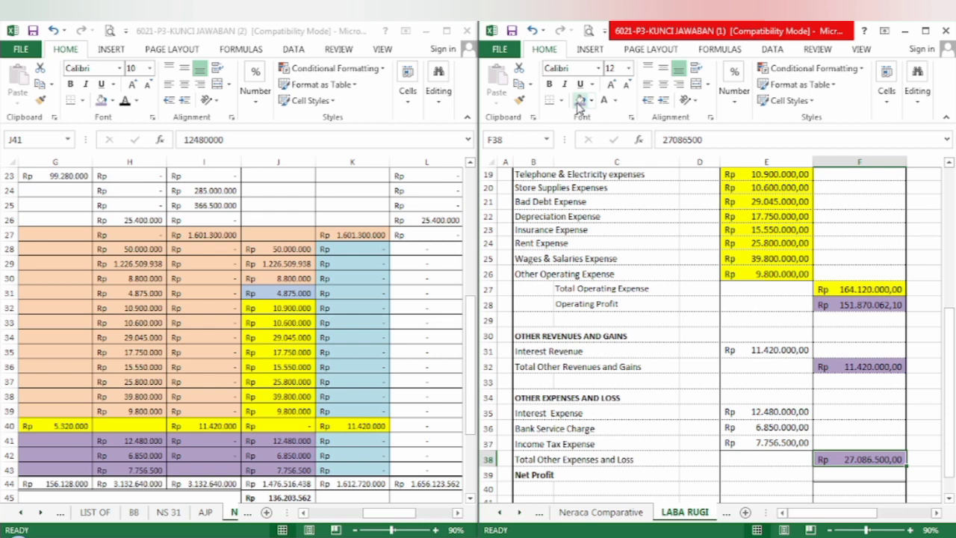
- Reveal the Net Profit amount in F39 of the LABA RUGI sheet with the automatic font colour and fill the cell yellow
key("Down")
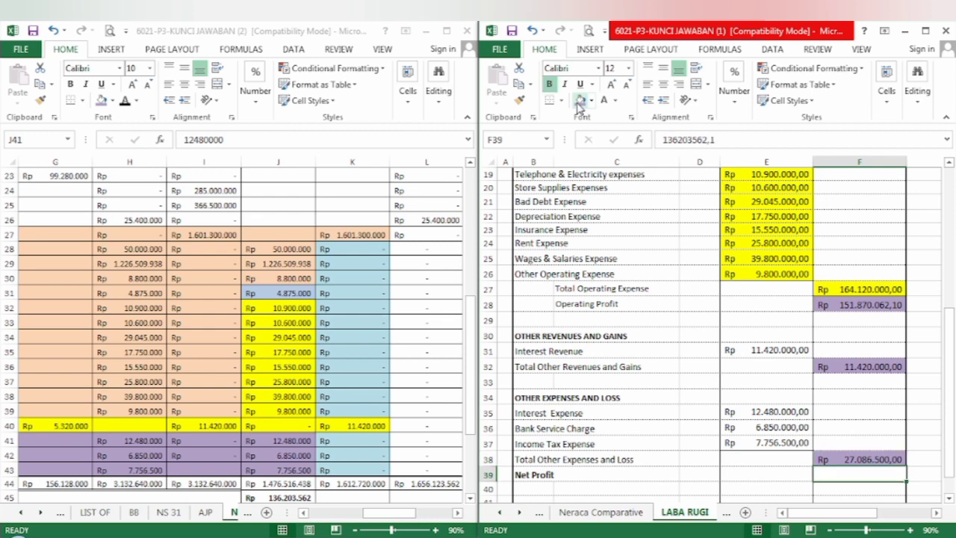
left_click(614, 100)
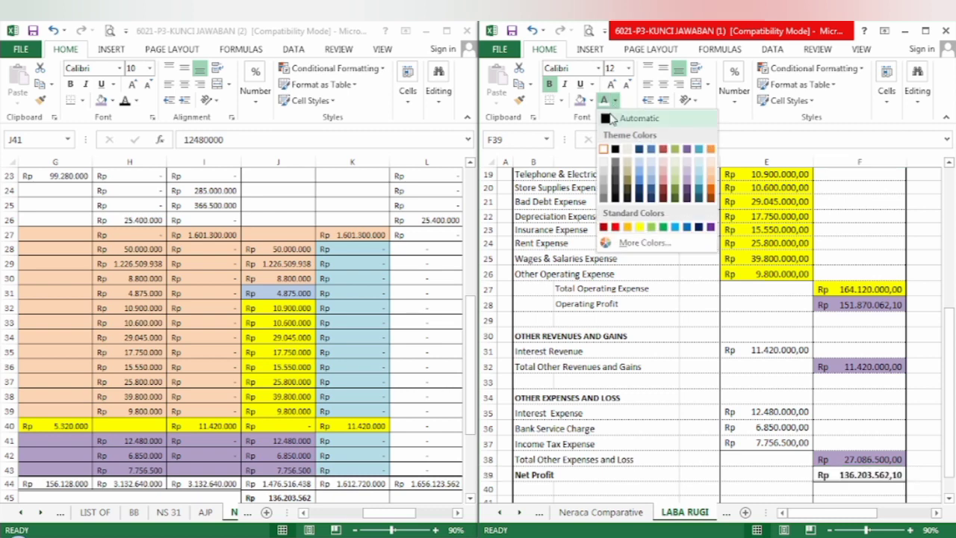
left_click(612, 120)
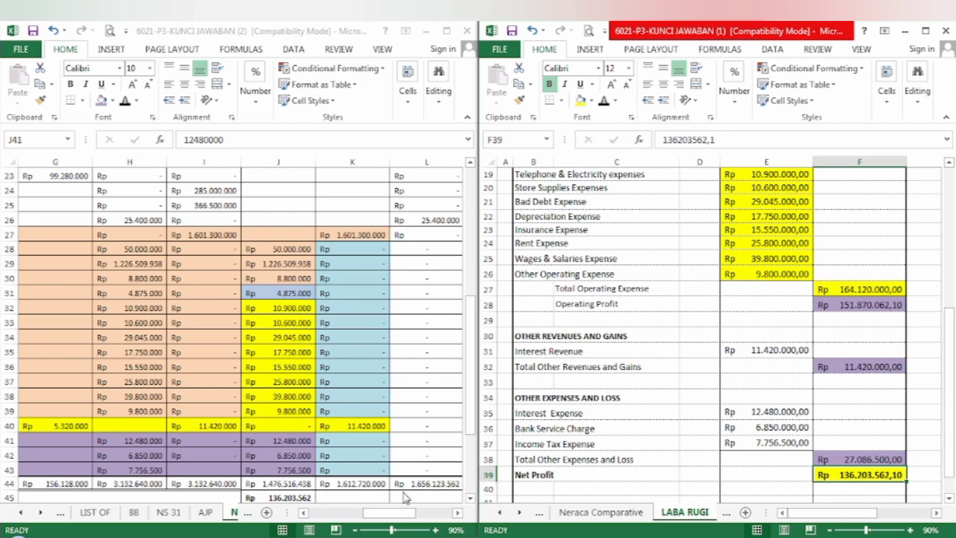
- Fill the matching net profit amount in J45 of the worksheet, below the column totals, with yellow
left_click_drag(472, 381, 472, 399)
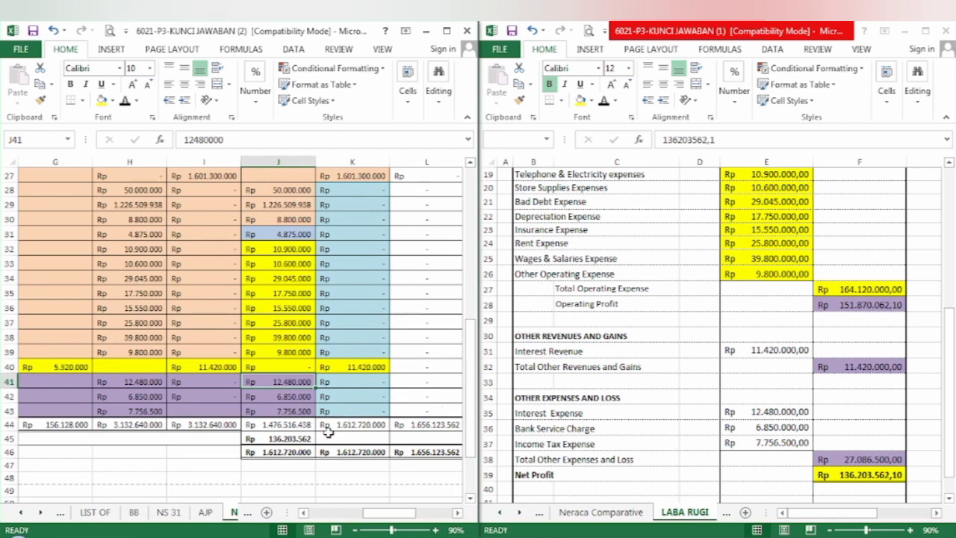
left_click(306, 439)
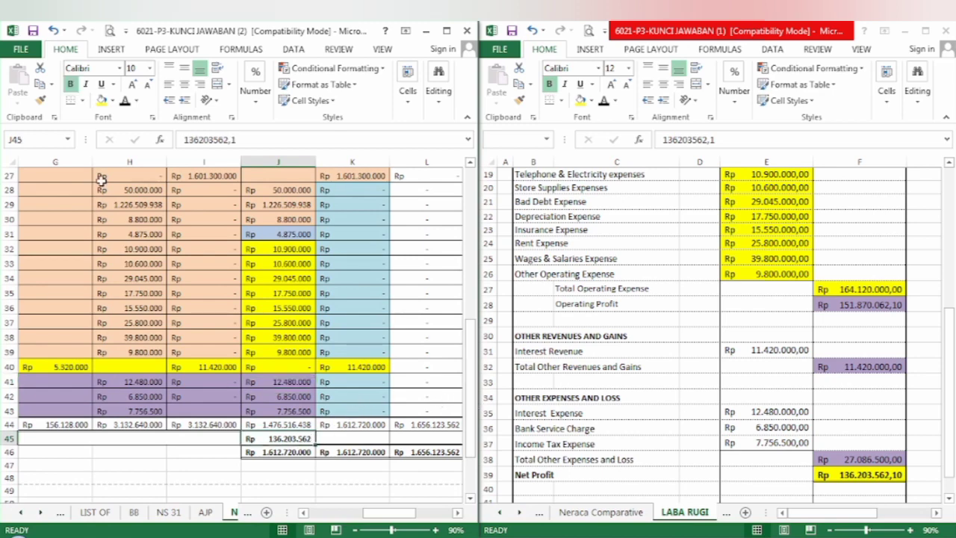
left_click(102, 101)
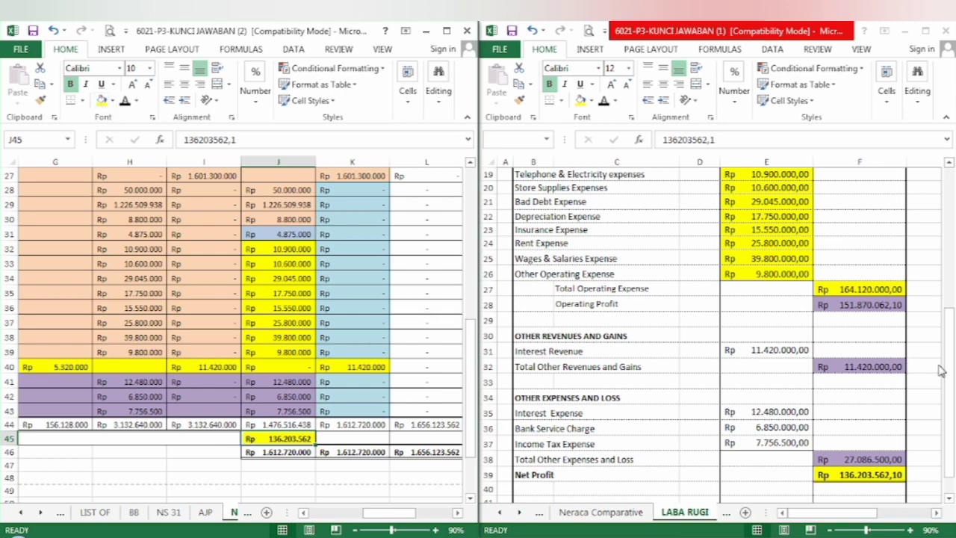
left_click_drag(948, 373, 947, 222)
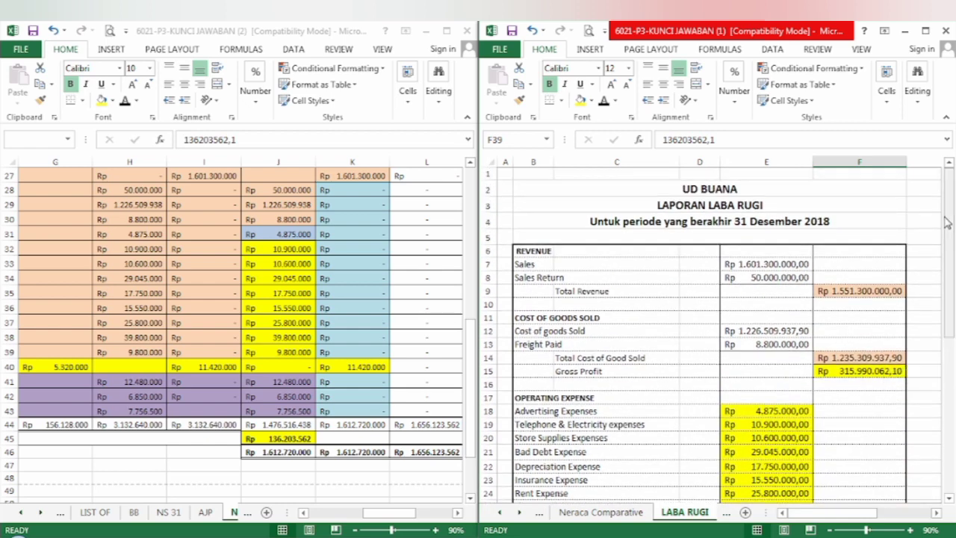